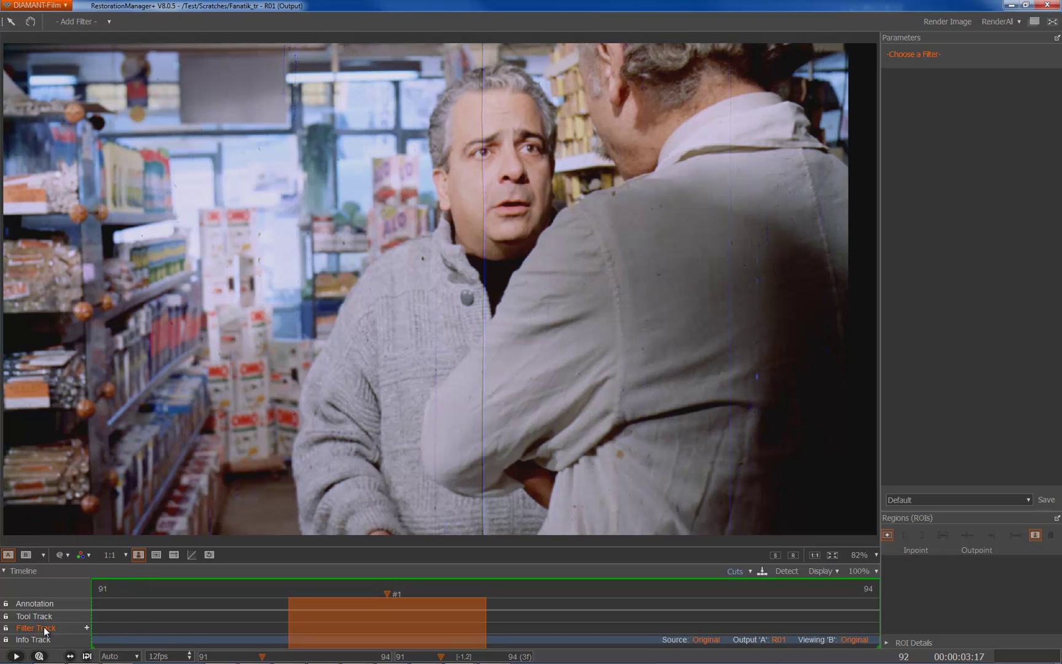
- Add a Repair > Scratch filter over frames 91–94 and turn on Show detection
{"action": "left_click", "coordinate": [87, 628]}
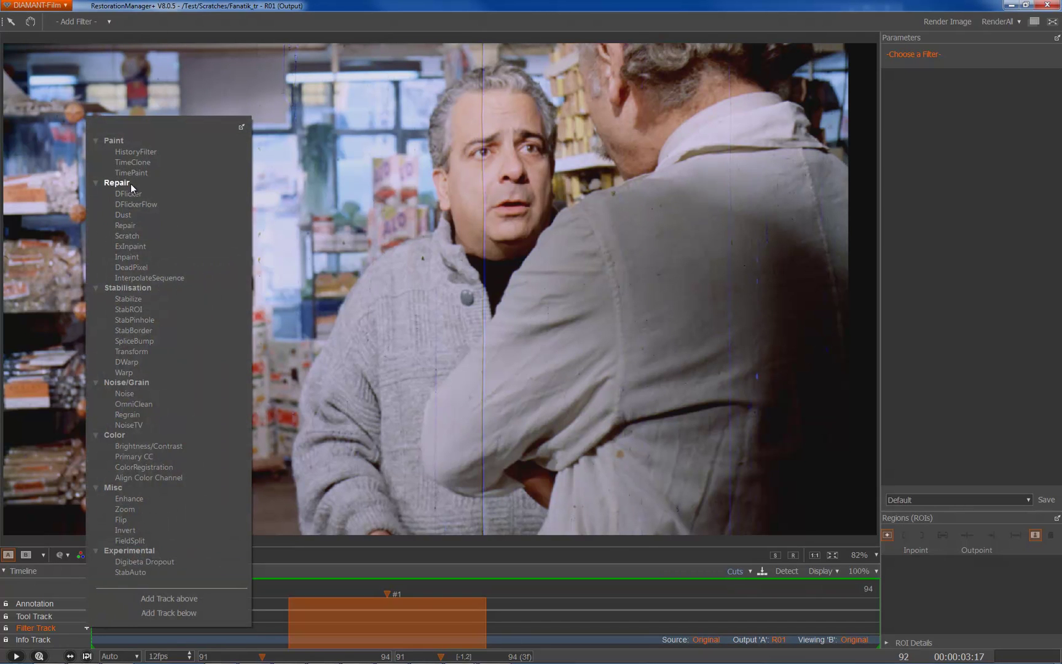
{"action": "left_click", "coordinate": [133, 235]}
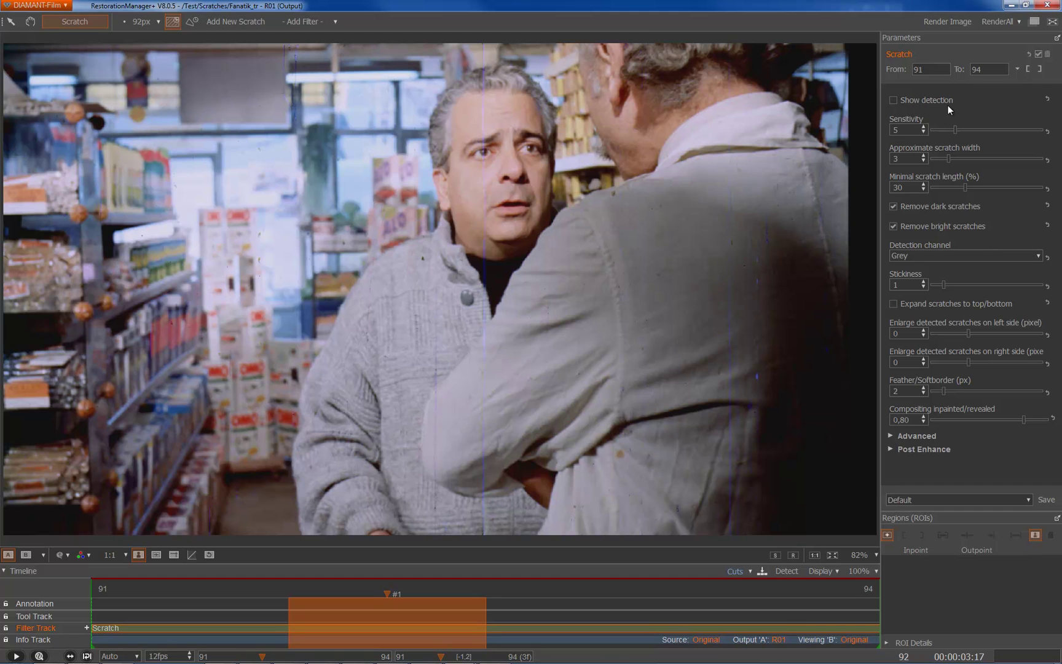
{"action": "left_click", "coordinate": [894, 100]}
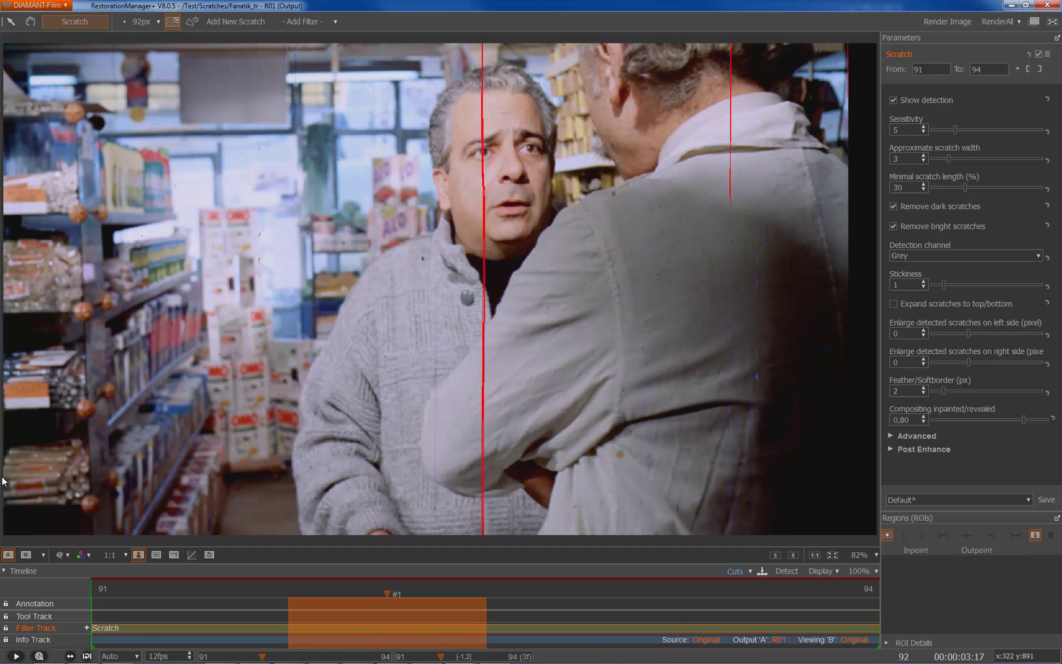
- Switch to the Original (Source) view and zoom onto the vertical scratch down the man's face
{"action": "left_click", "coordinate": [26, 555]}
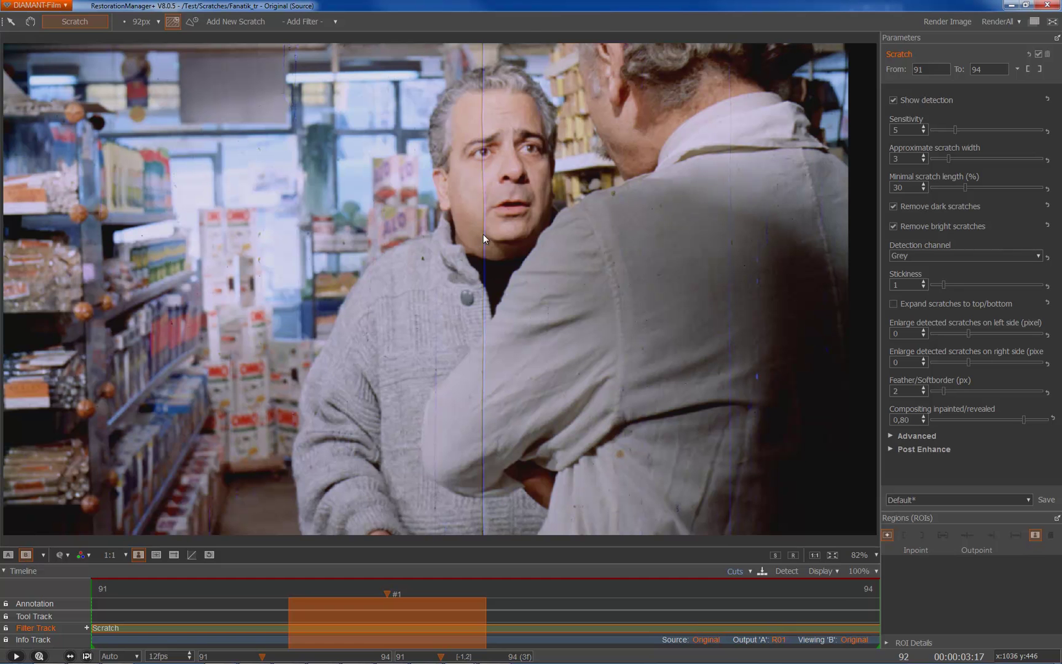
{"action": "scroll", "coordinate": [485, 196], "scroll_direction": "up", "scroll_amount": 6}
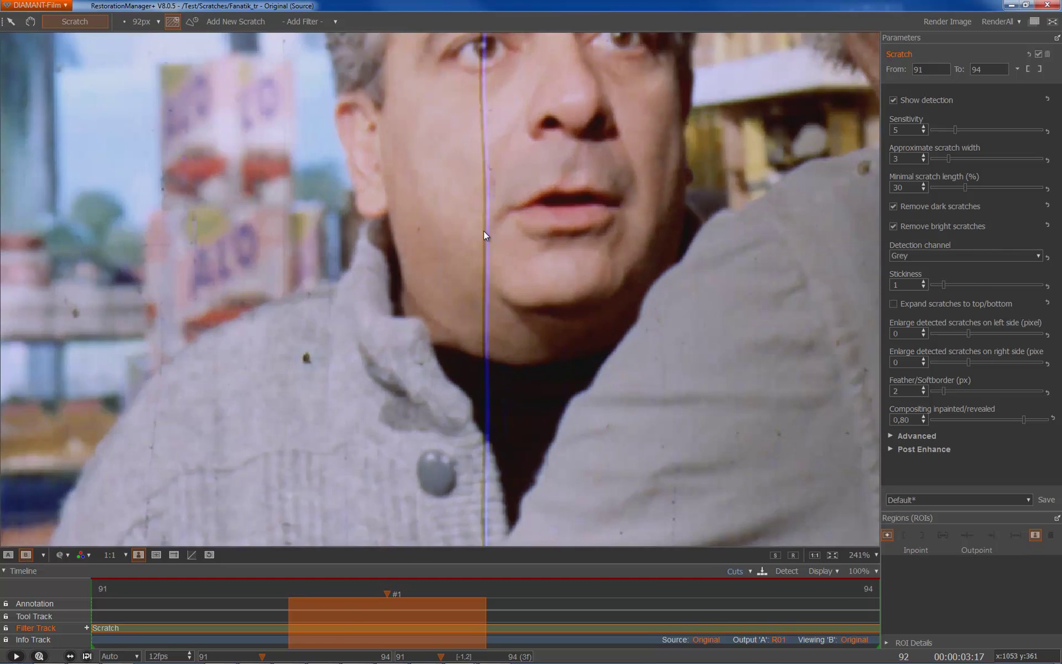
{"action": "scroll", "coordinate": [484, 232], "scroll_direction": "up", "scroll_amount": 3}
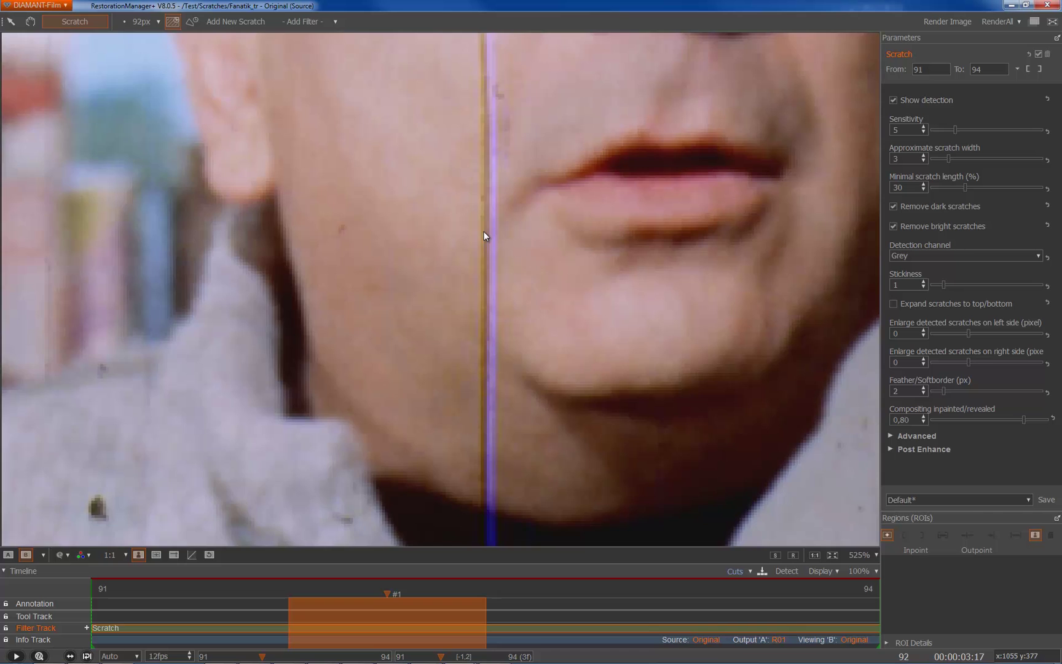
{"action": "scroll", "coordinate": [484, 232], "scroll_direction": "down", "scroll_amount": 5}
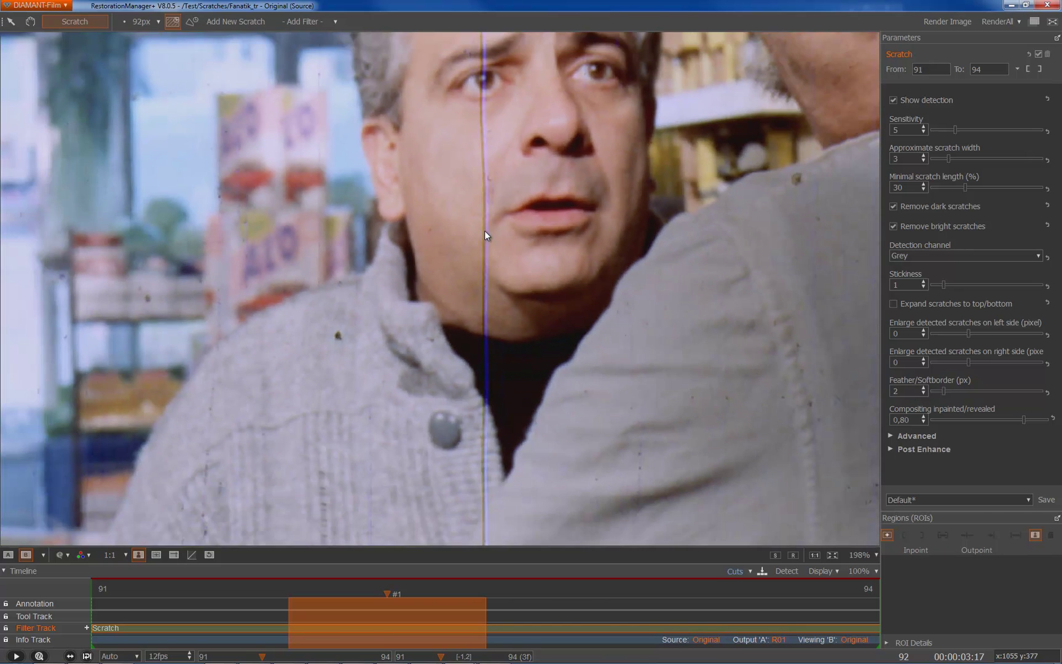
{"action": "scroll", "coordinate": [493, 294], "scroll_direction": "down", "scroll_amount": 3}
{"action": "scroll", "coordinate": [493, 295], "scroll_direction": "up", "scroll_amount": 4}
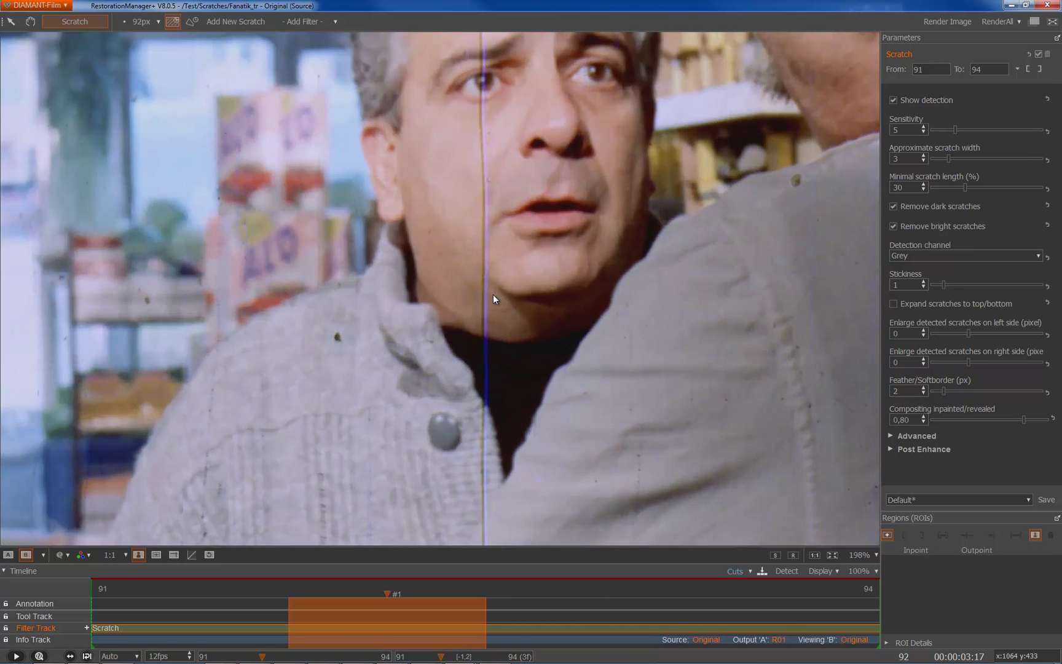
{"action": "scroll", "coordinate": [493, 294], "scroll_direction": "up", "scroll_amount": 2}
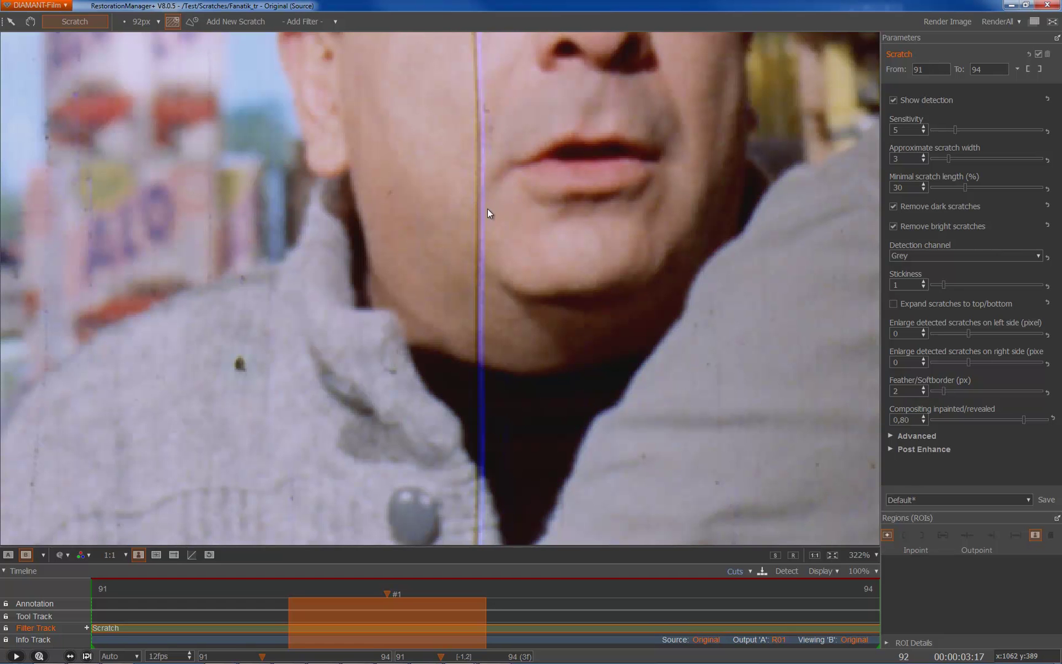
{"action": "scroll", "coordinate": [479, 211], "scroll_direction": "down", "scroll_amount": 2}
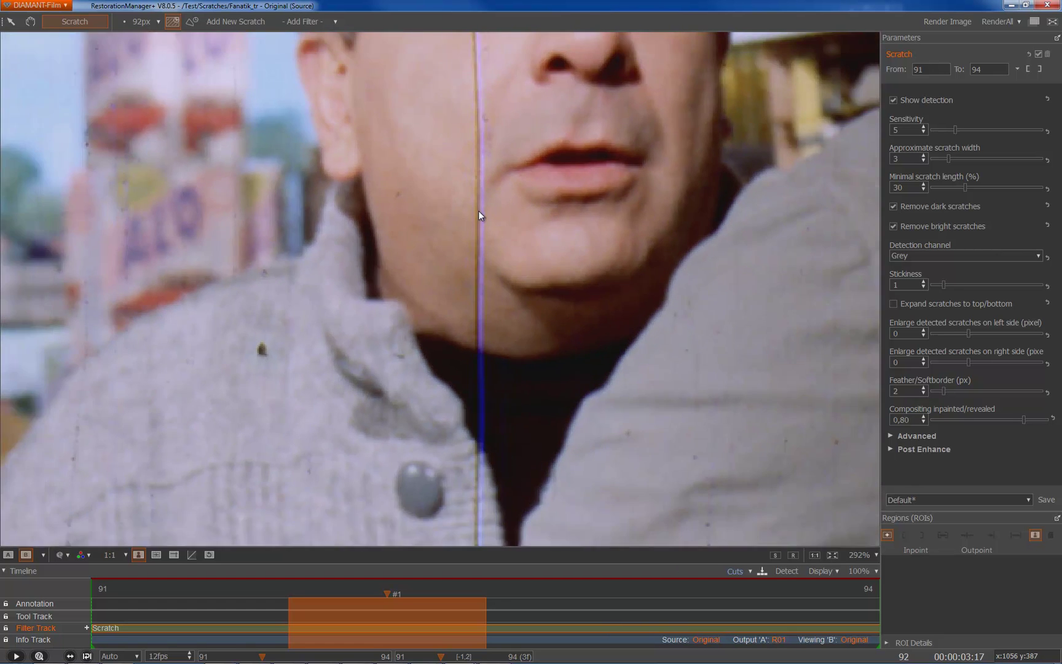
{"action": "scroll", "coordinate": [479, 210], "scroll_direction": "down", "scroll_amount": 2}
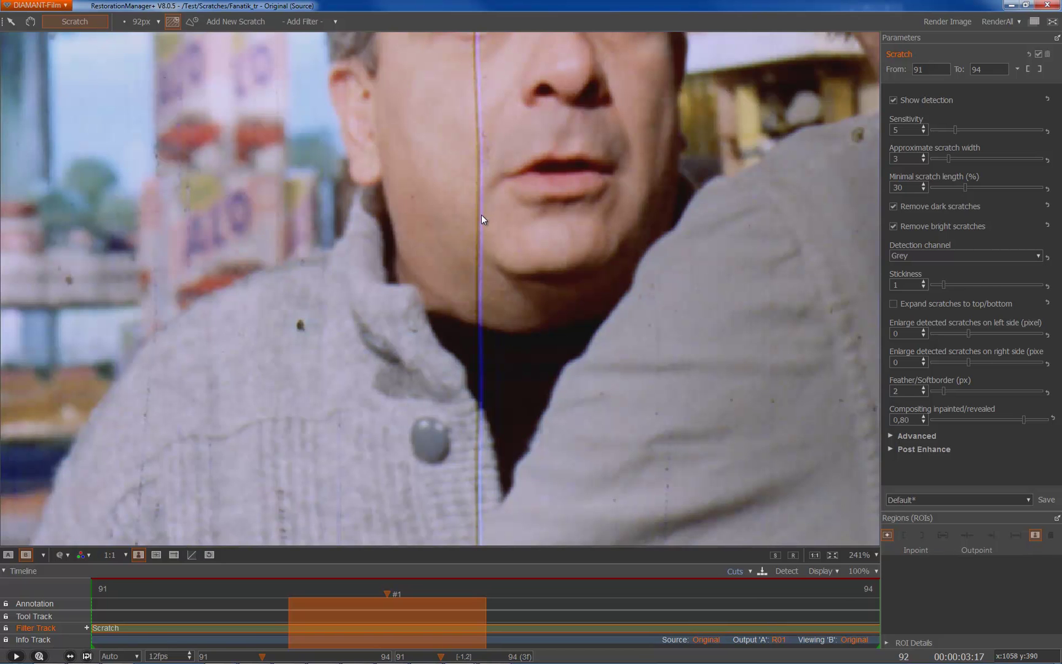
- Check the red channel view, then set the Scratch Detection channel from Grey to Green
{"action": "left_click", "coordinate": [88, 556]}
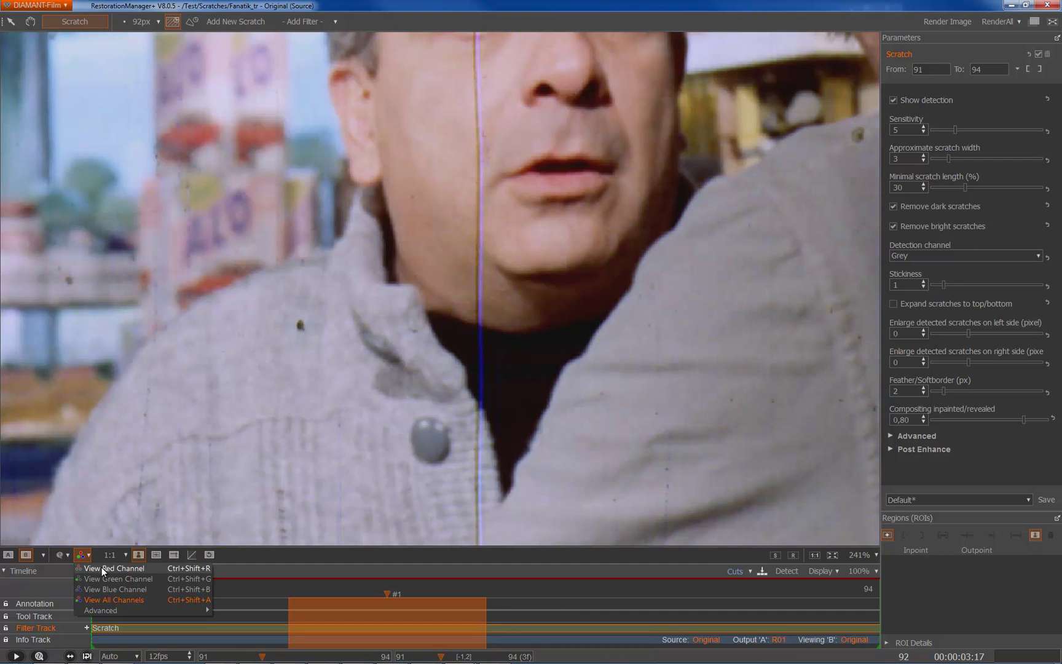
{"action": "left_click", "coordinate": [101, 568]}
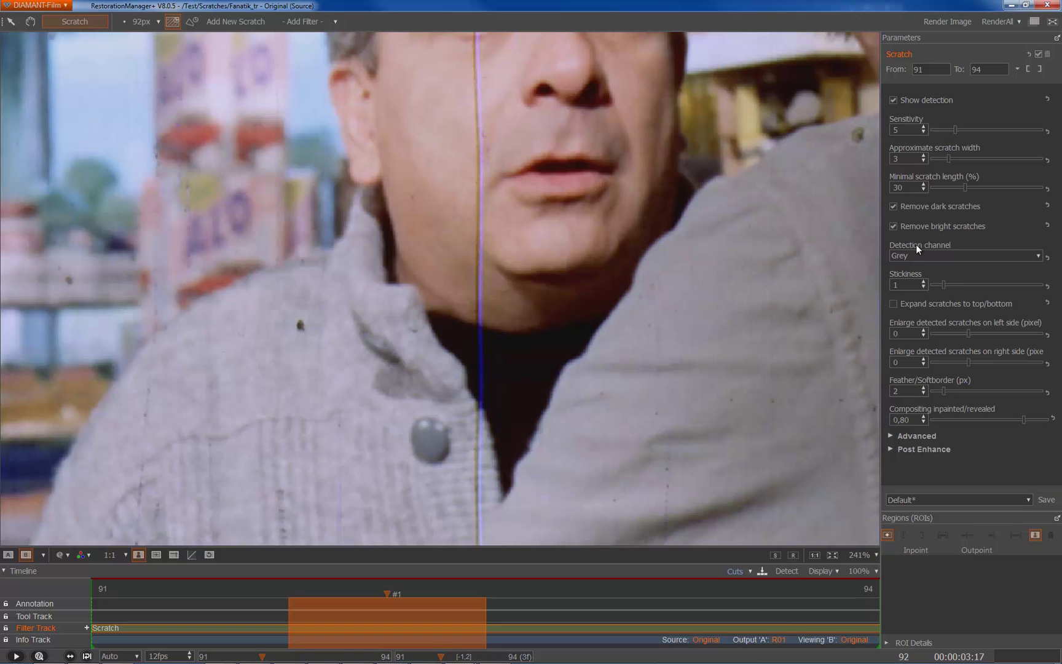
{"action": "left_click", "coordinate": [924, 255]}
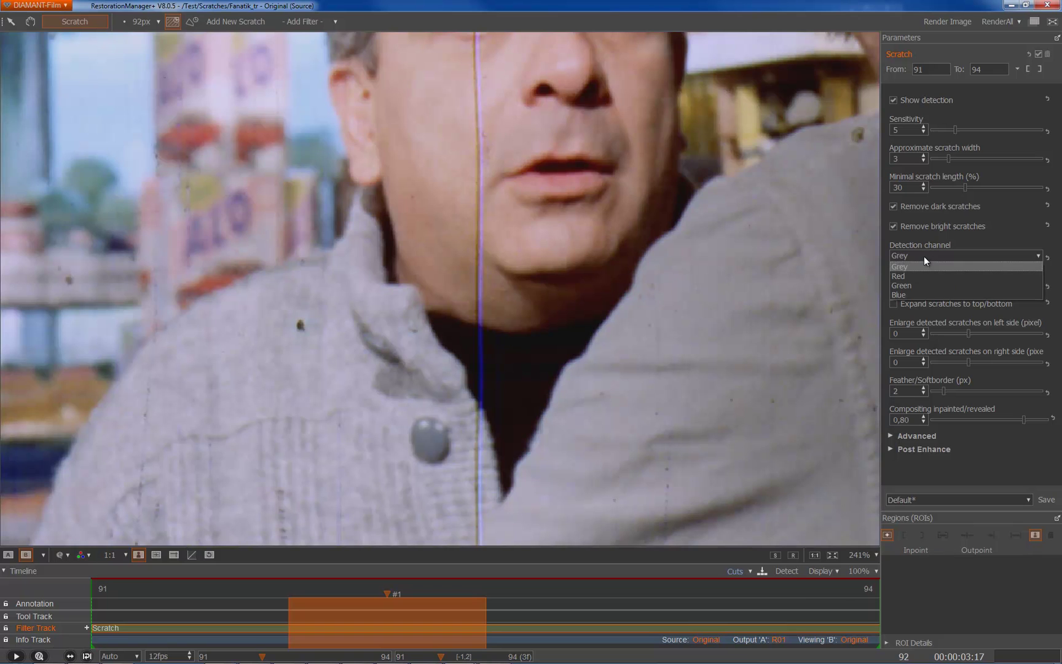
{"action": "left_click", "coordinate": [905, 285]}
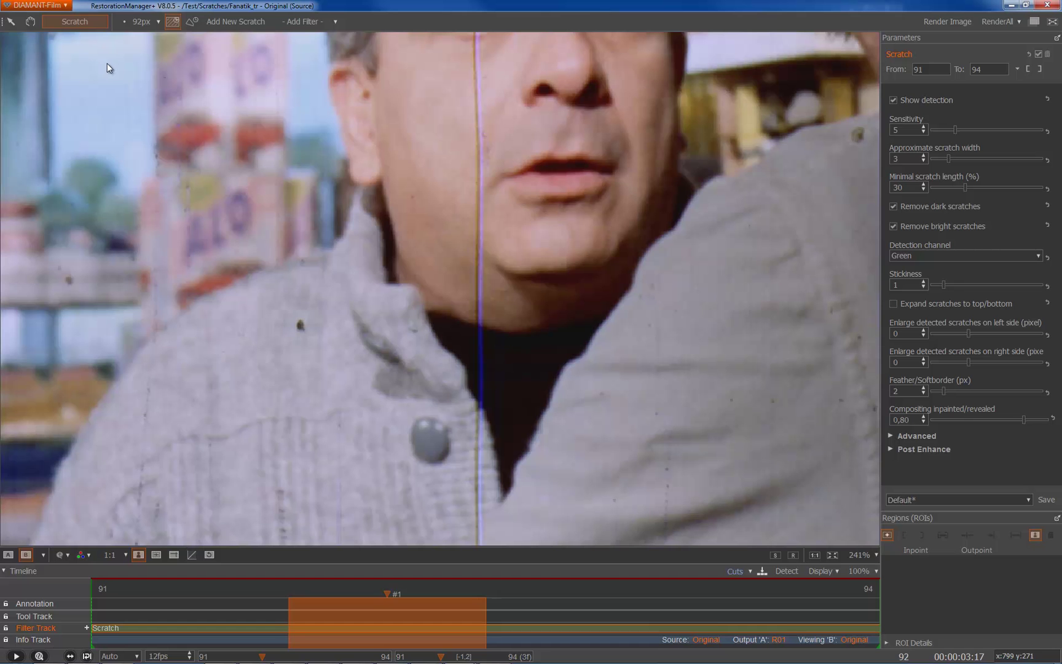
- Raise Approximate scratch width to 4 and show the R01 output with the detected scratch marked
{"action": "left_click", "coordinate": [12, 22]}
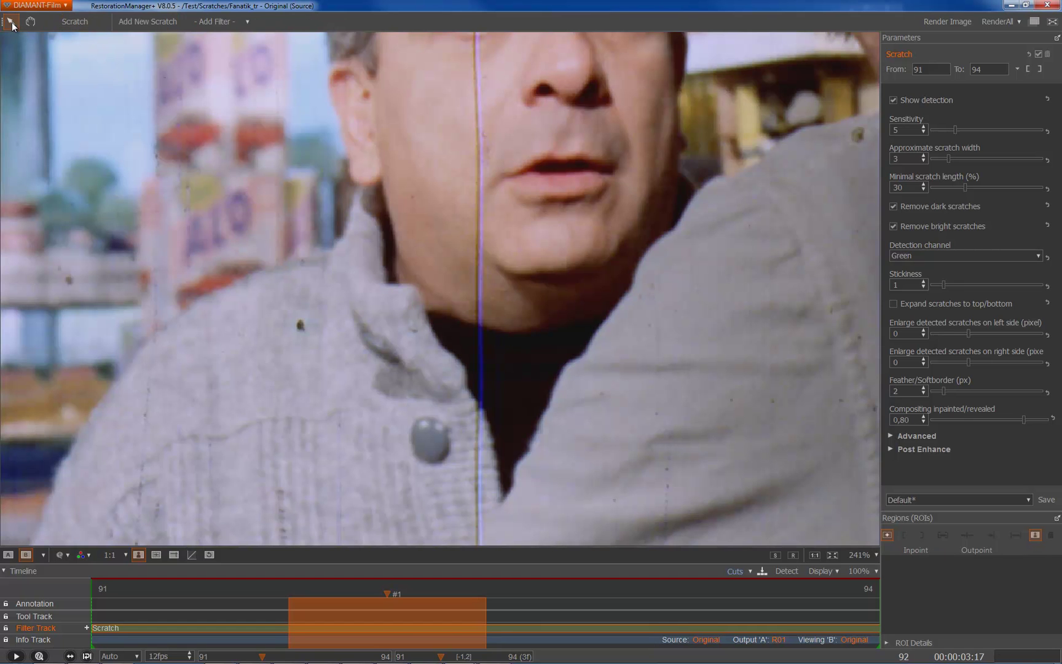
{"action": "scroll", "coordinate": [474, 216], "scroll_direction": "up", "scroll_amount": 4}
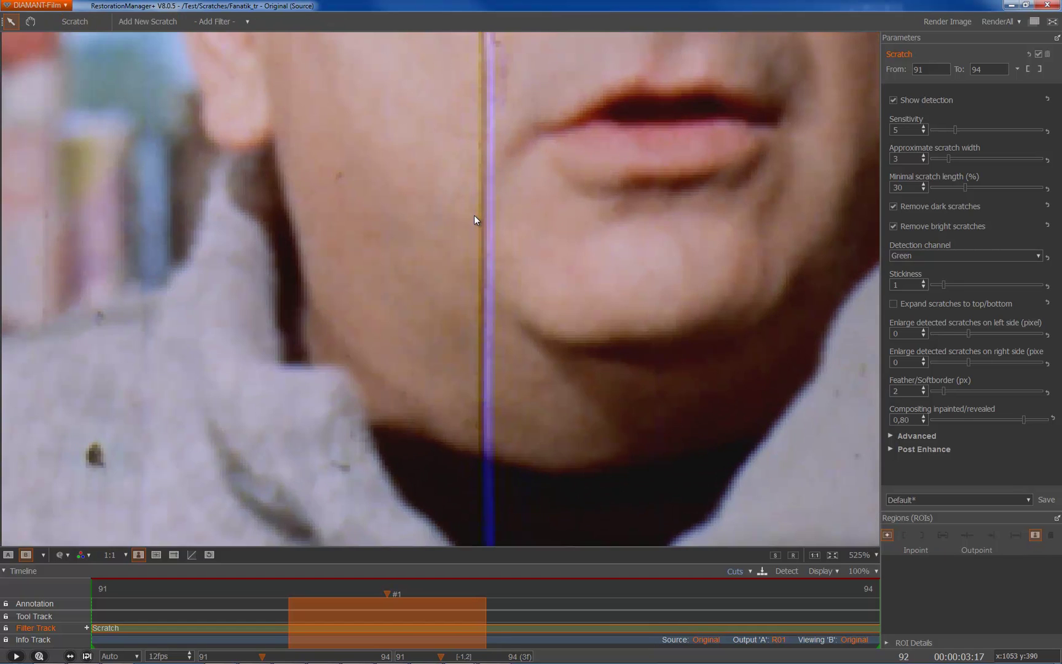
{"action": "left_click", "coordinate": [480, 217]}
{"action": "left_click", "coordinate": [925, 156]}
{"action": "left_click", "coordinate": [8, 555]}
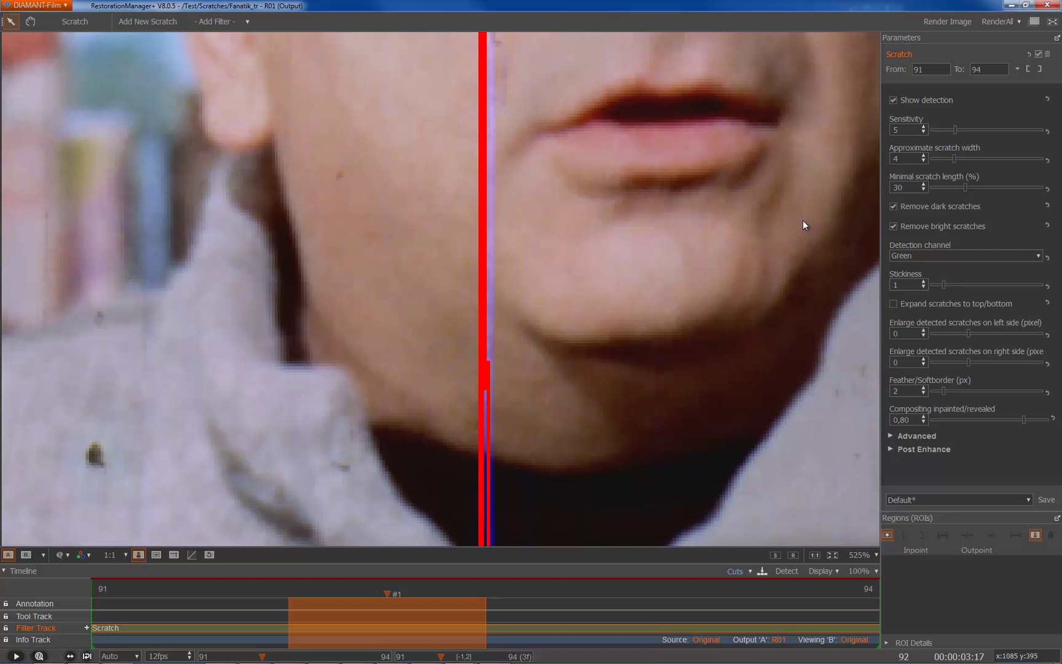
{"action": "scroll", "coordinate": [659, 246], "scroll_direction": "down", "scroll_amount": 6}
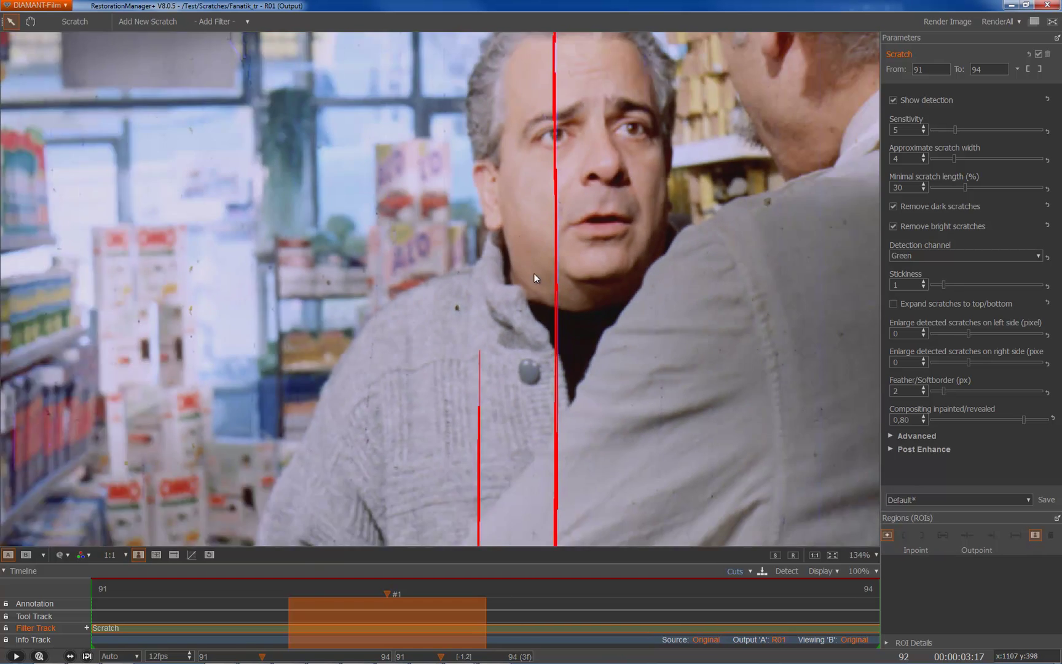
{"action": "scroll", "coordinate": [534, 275], "scroll_direction": "down", "scroll_amount": 2}
{"action": "scroll", "coordinate": [528, 271], "scroll_direction": "up", "scroll_amount": 1}
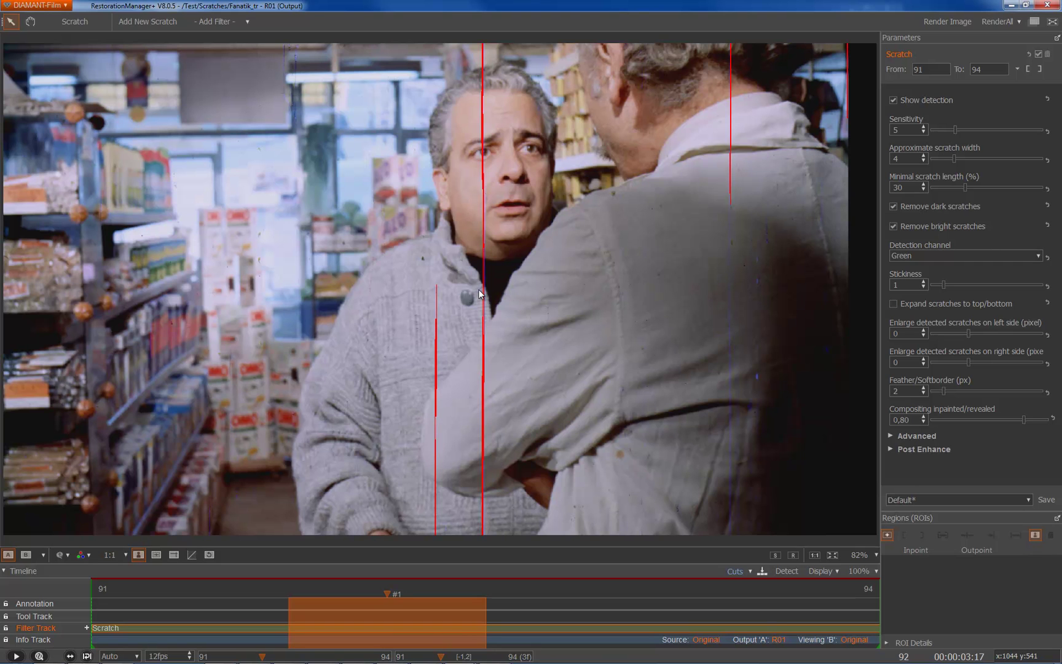
{"action": "key", "text": "b"}
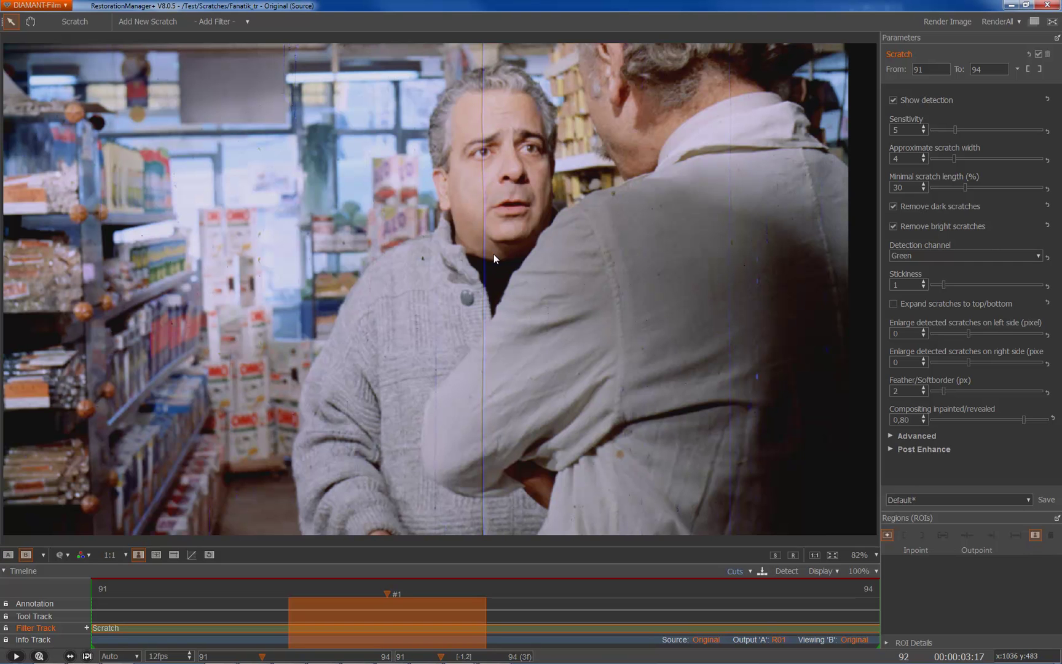
{"action": "key", "text": "a"}
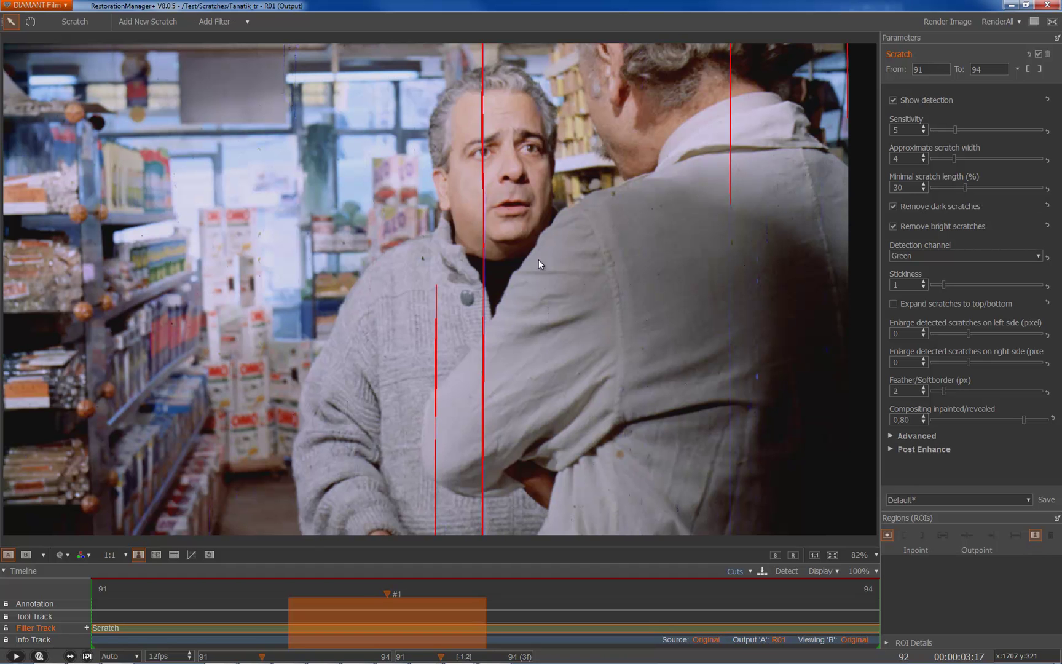
{"action": "scroll", "coordinate": [536, 268], "scroll_direction": "down", "scroll_amount": 1}
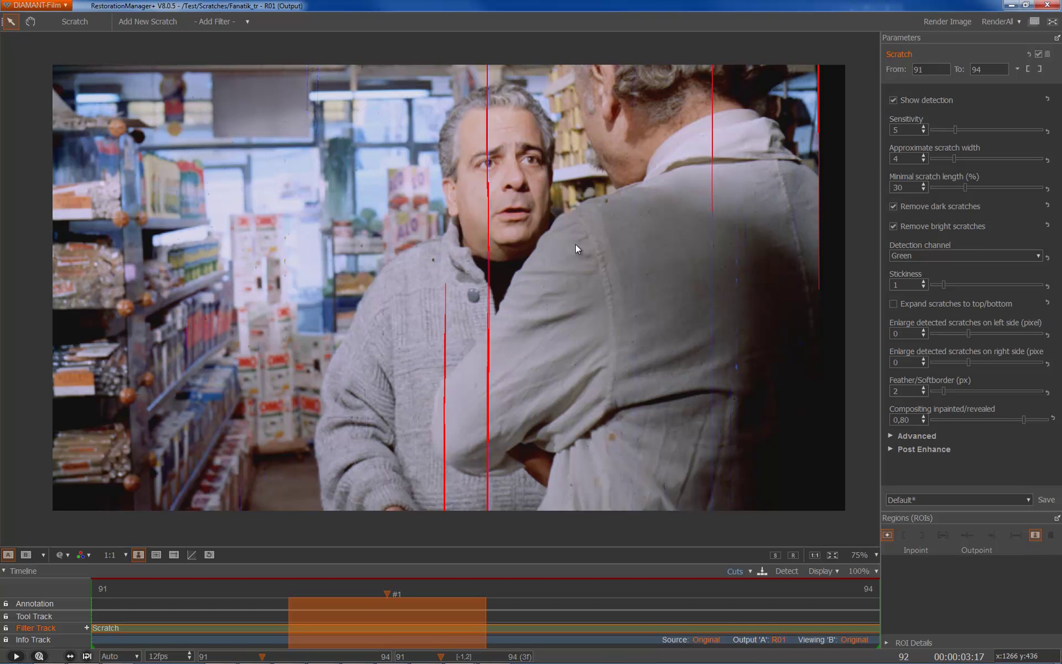
{"action": "double_click", "coordinate": [899, 188]}
{"action": "type", "text": "10"}
{"action": "key", "text": "Return"}
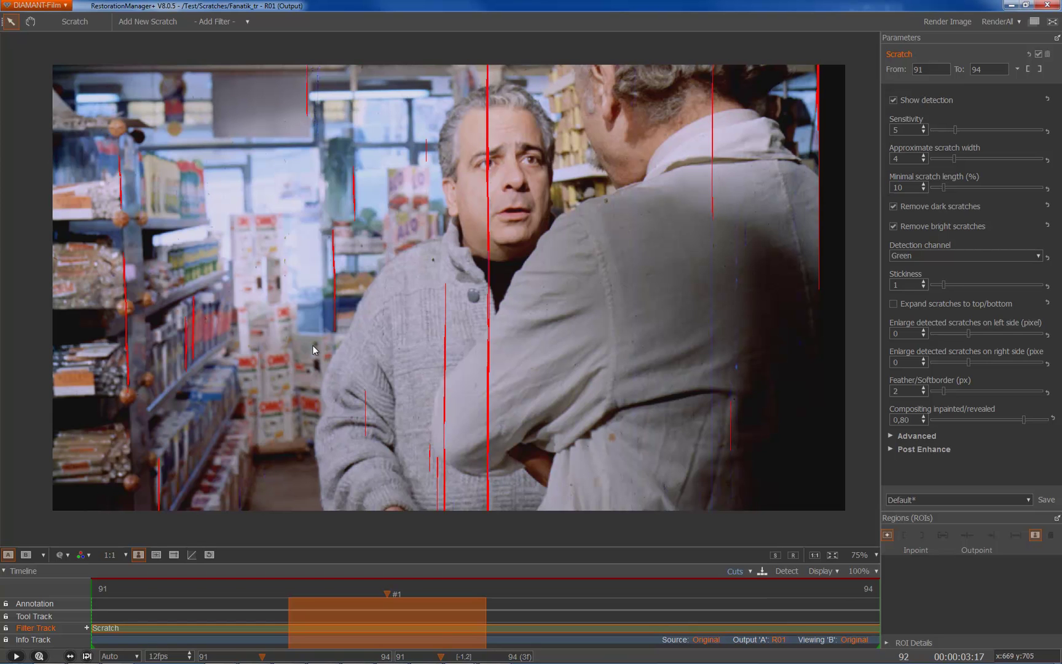
{"action": "left_click", "coordinate": [1048, 191]}
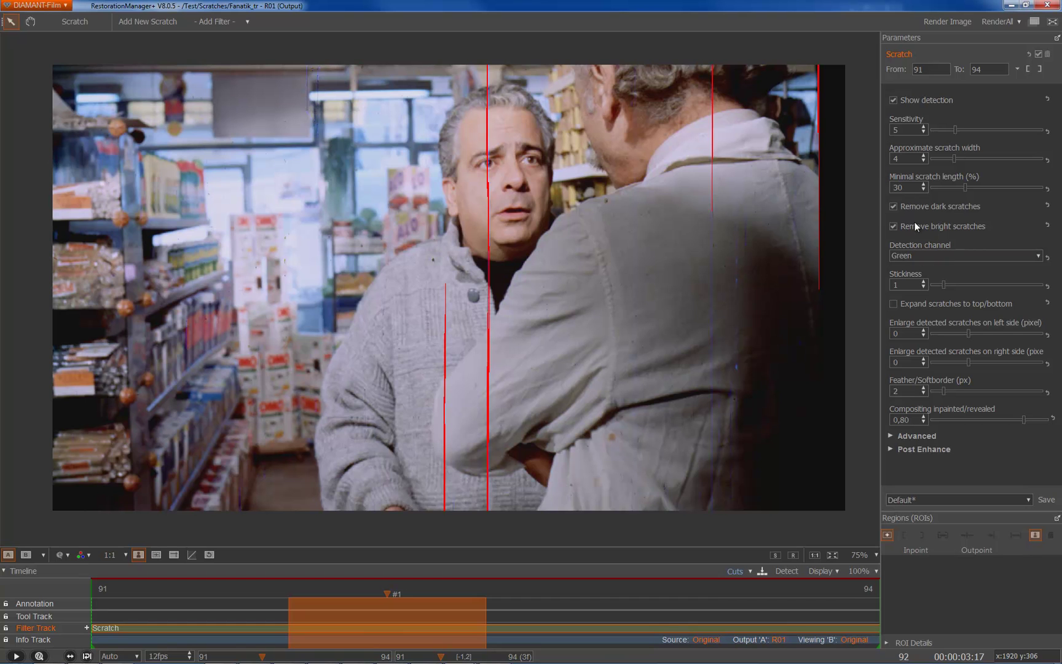
- Turn off Remove bright scratches so only dark scratches are removed, then zoom into the face
{"action": "left_click", "coordinate": [895, 226]}
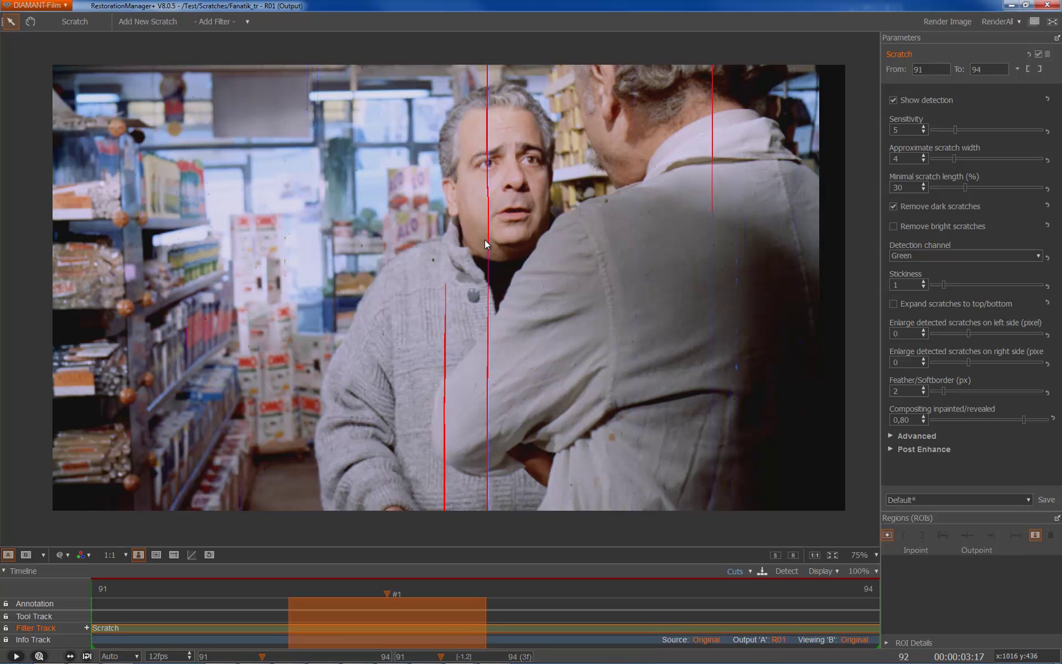
{"action": "scroll", "coordinate": [490, 233], "scroll_direction": "up", "scroll_amount": 5}
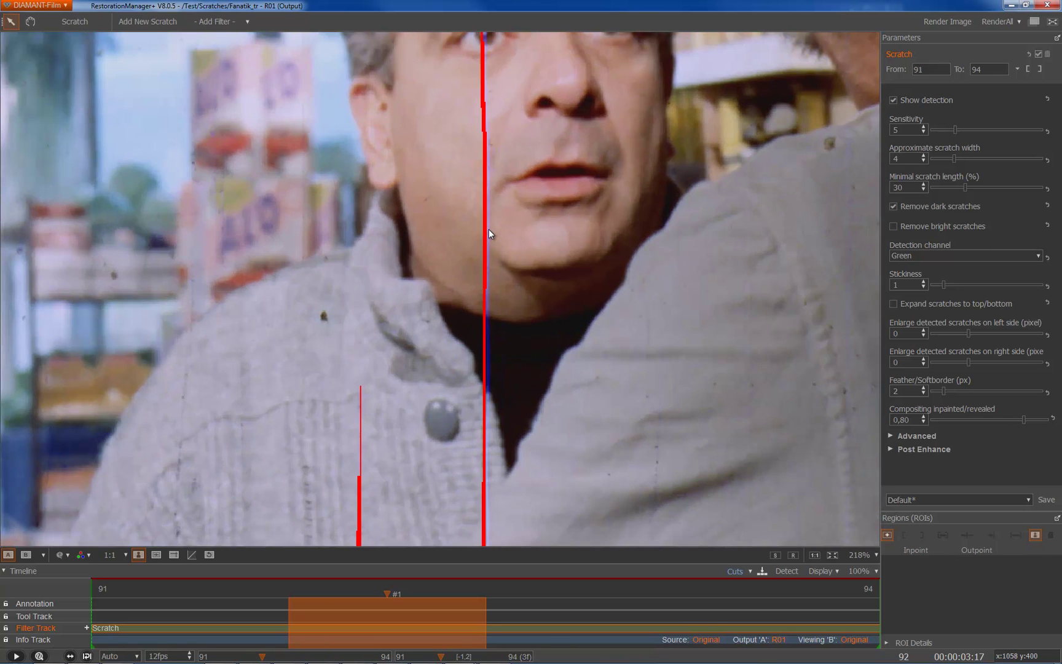
- Turn off Show detection and compare the Original (Source) frame with the R01 output
{"action": "left_click", "coordinate": [894, 100]}
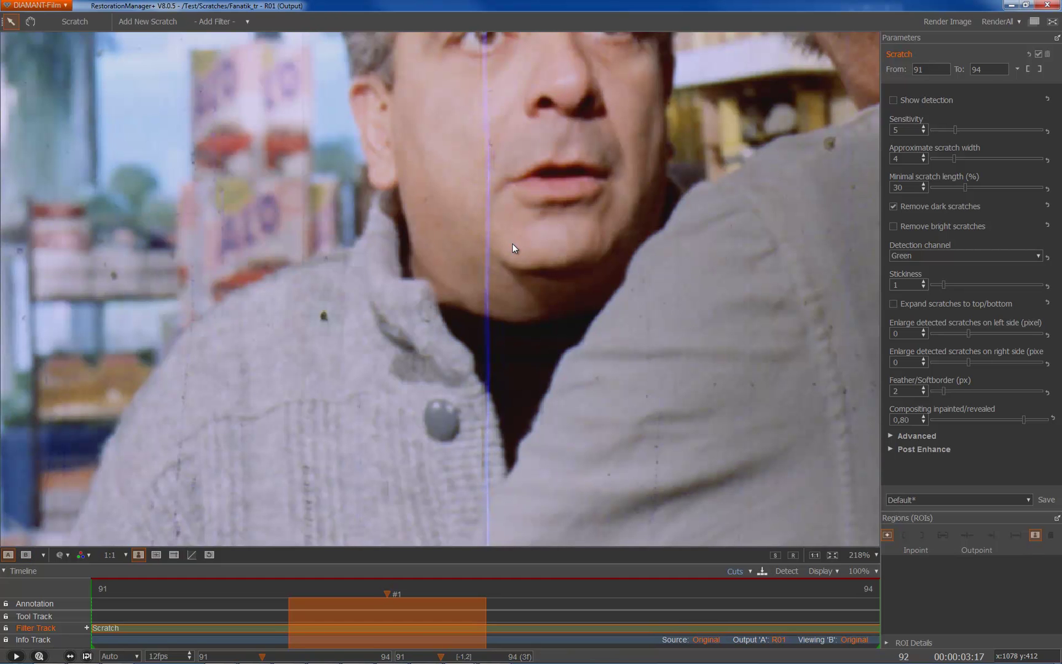
{"action": "key", "text": "b"}
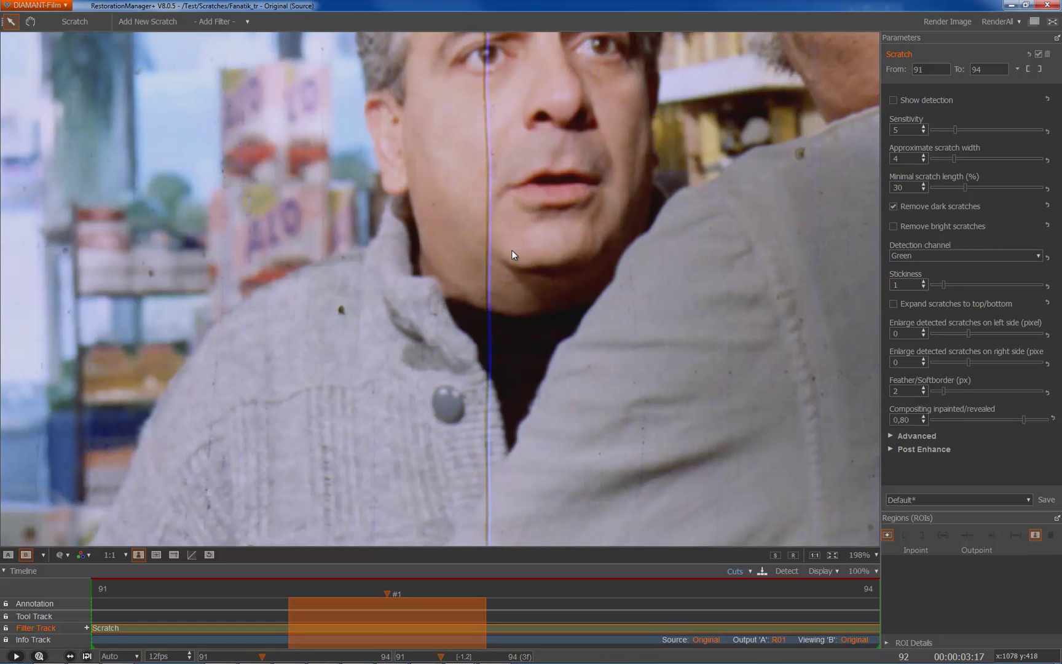
{"action": "key", "text": "a"}
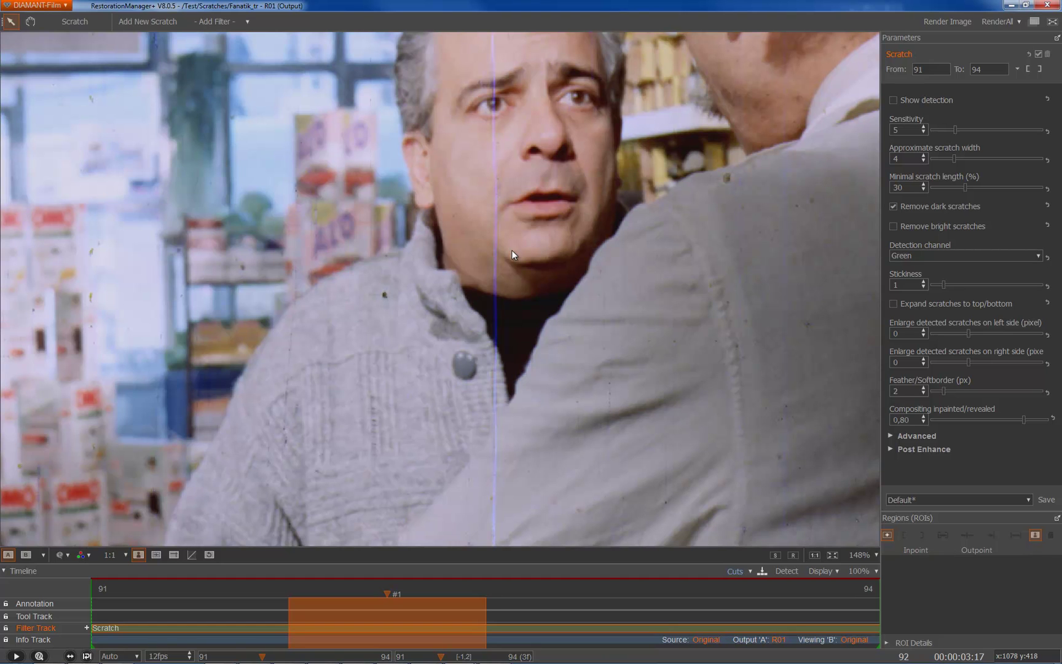
{"action": "key", "text": "b"}
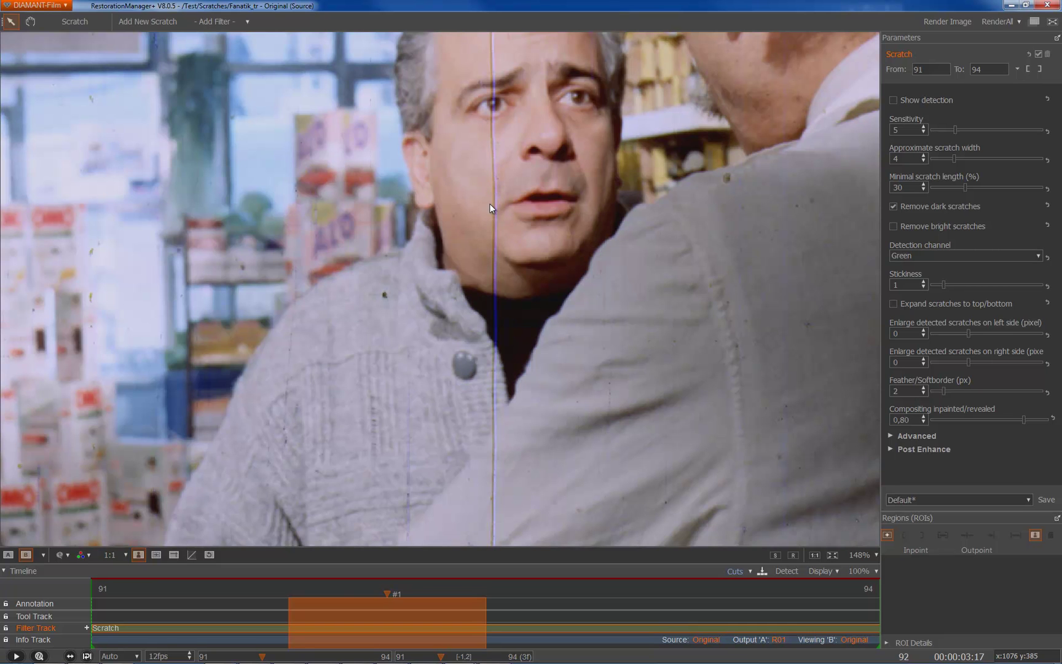
{"action": "scroll", "coordinate": [490, 189], "scroll_direction": "up", "scroll_amount": 4}
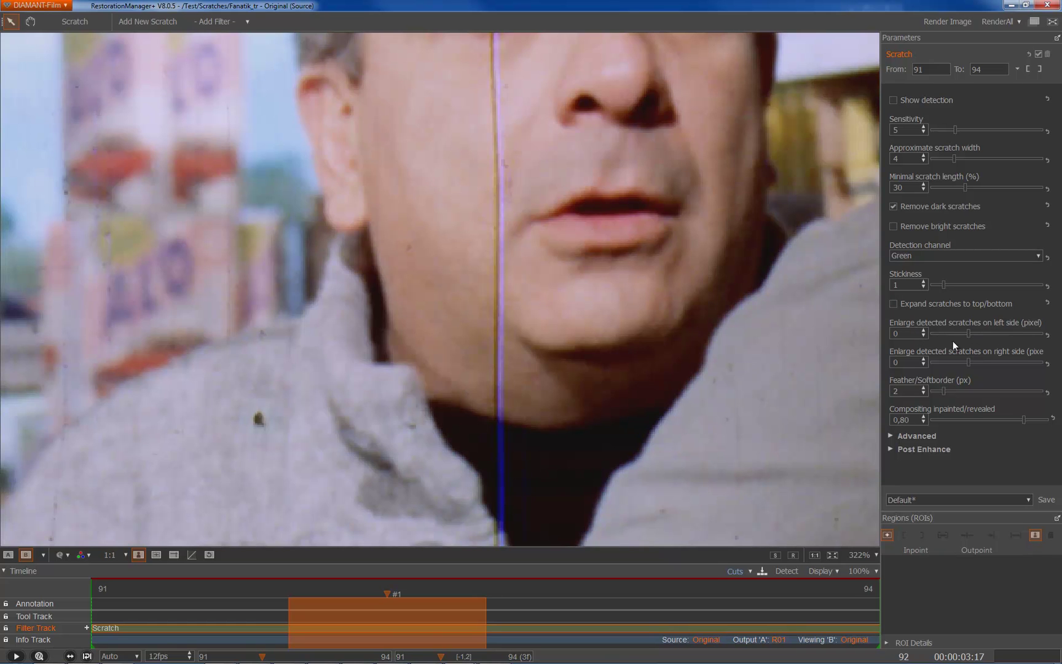
- Zoom around the face scratch comparing Original and R01 views, ending on the R01 output
{"action": "key", "text": "a"}
{"action": "key", "text": "b"}
{"action": "key", "text": "a"}
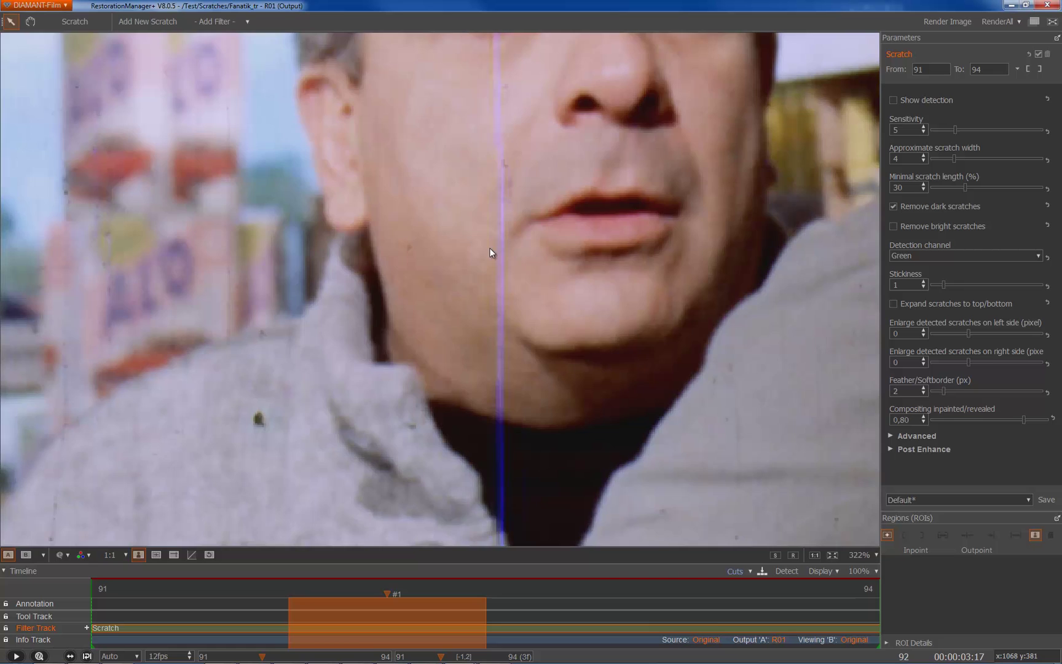
{"action": "scroll", "coordinate": [489, 248], "scroll_direction": "down", "scroll_amount": 2}
{"action": "scroll", "coordinate": [488, 249], "scroll_direction": "down", "scroll_amount": 1}
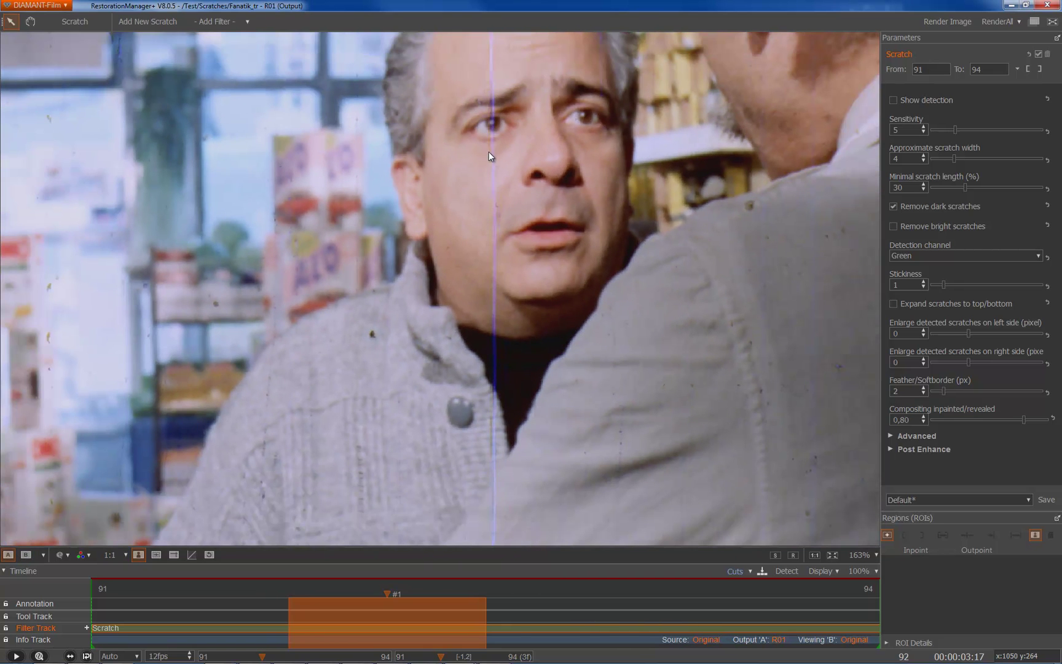
{"action": "scroll", "coordinate": [493, 163], "scroll_direction": "down", "scroll_amount": 1}
{"action": "scroll", "coordinate": [490, 195], "scroll_direction": "down", "scroll_amount": 1}
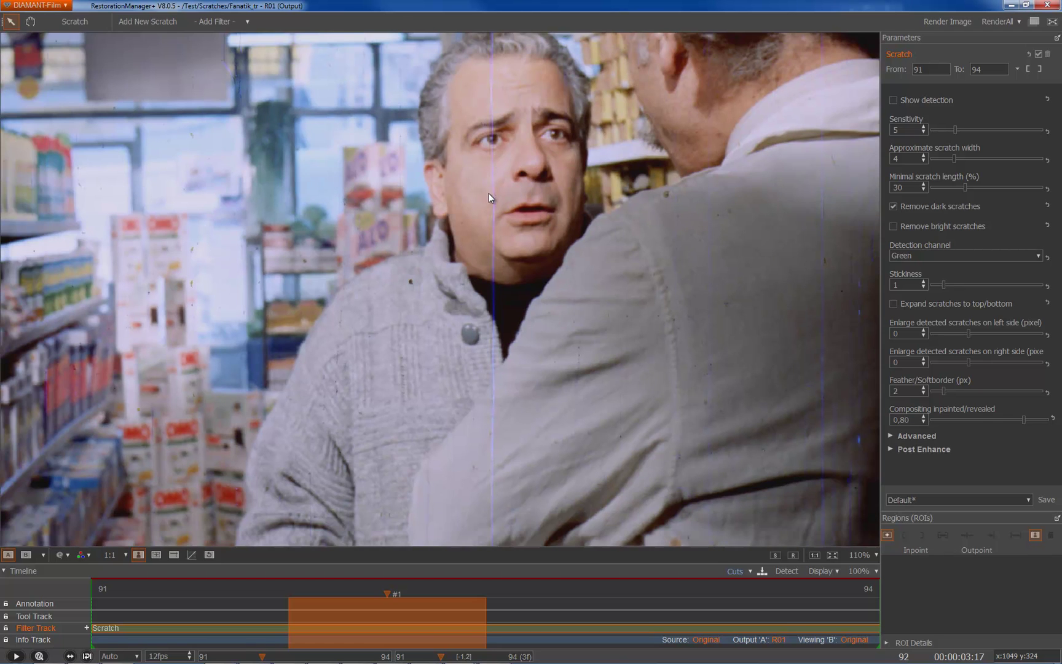
{"action": "scroll", "coordinate": [498, 200], "scroll_direction": "down", "scroll_amount": 1}
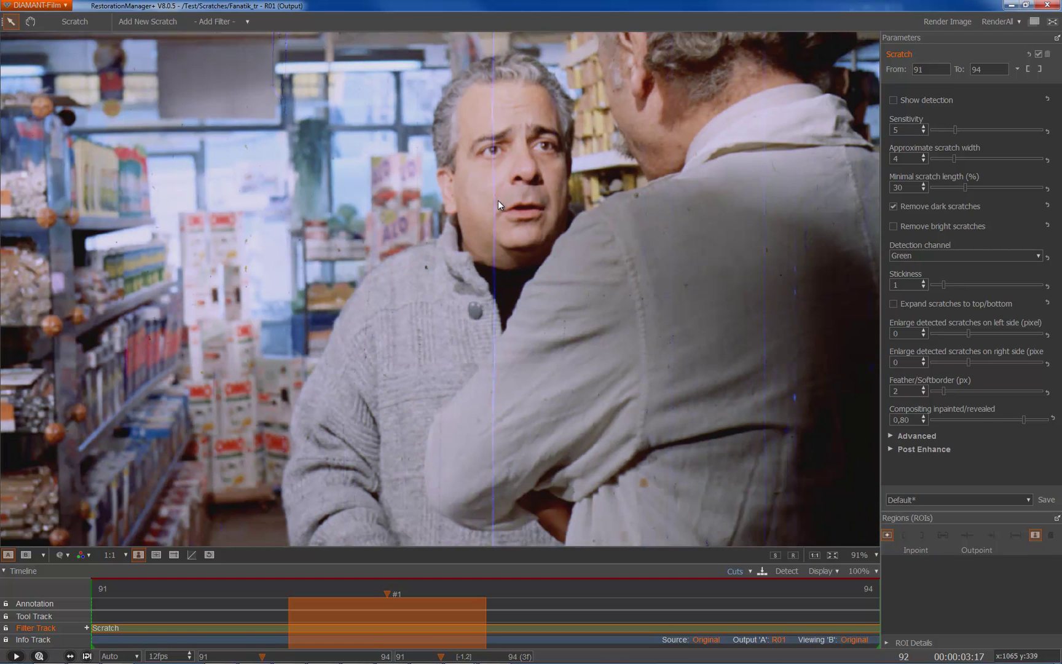
{"action": "key", "text": "b"}
{"action": "key", "text": "a"}
{"action": "scroll", "coordinate": [498, 199], "scroll_direction": "up", "scroll_amount": 4}
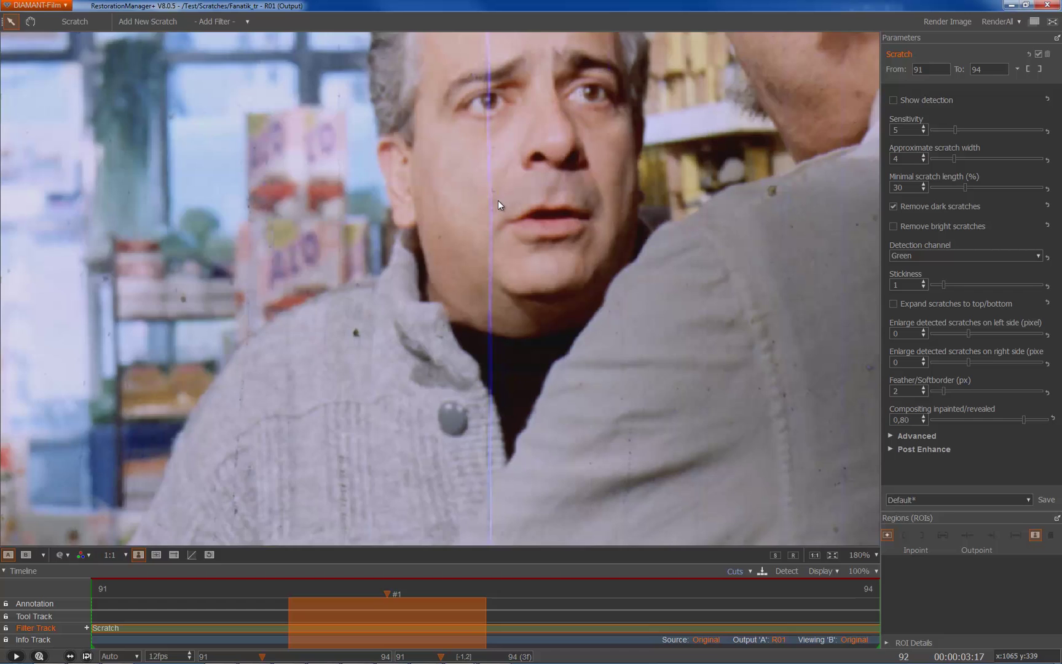
{"action": "scroll", "coordinate": [498, 199], "scroll_direction": "up", "scroll_amount": 3}
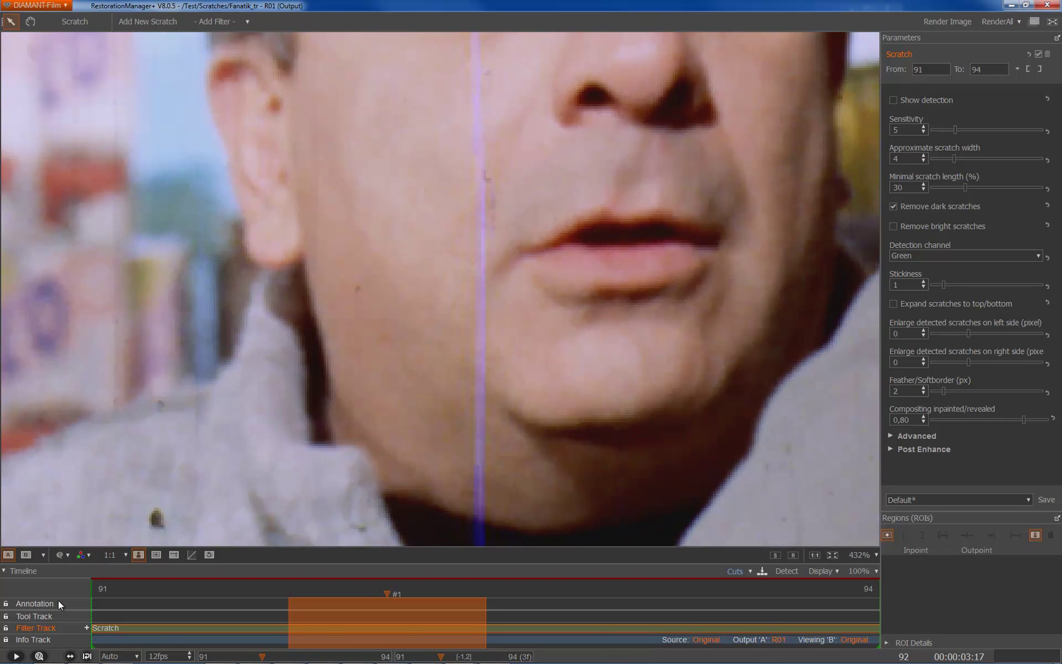
- Add a new Filter Track 1 above the existing track and put a Scratch filter on it
{"action": "left_click", "coordinate": [88, 628]}
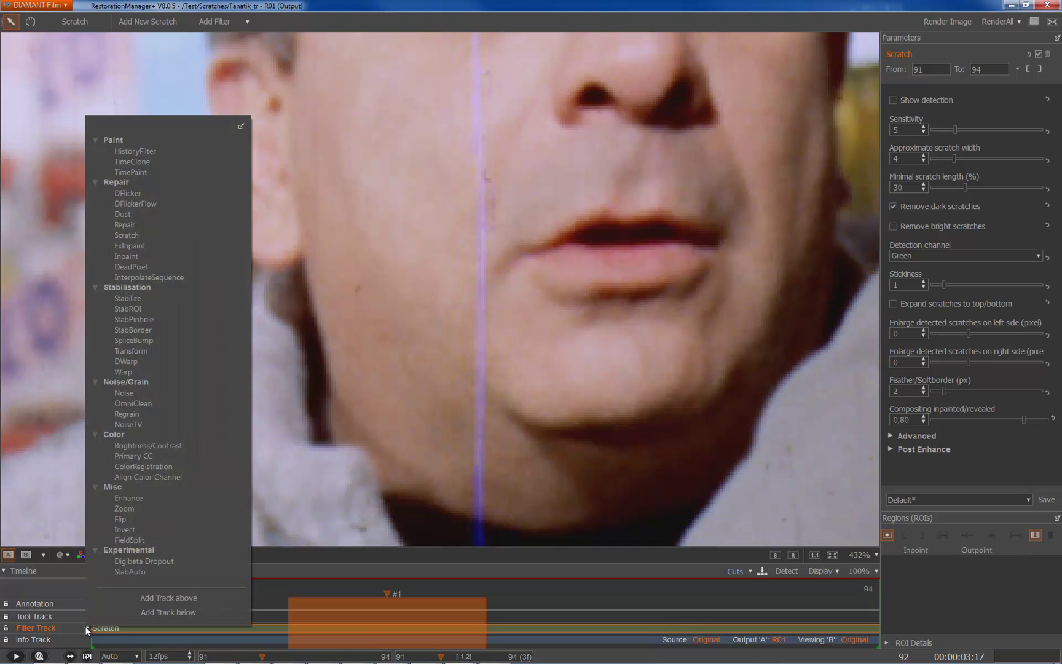
{"action": "left_click", "coordinate": [176, 598]}
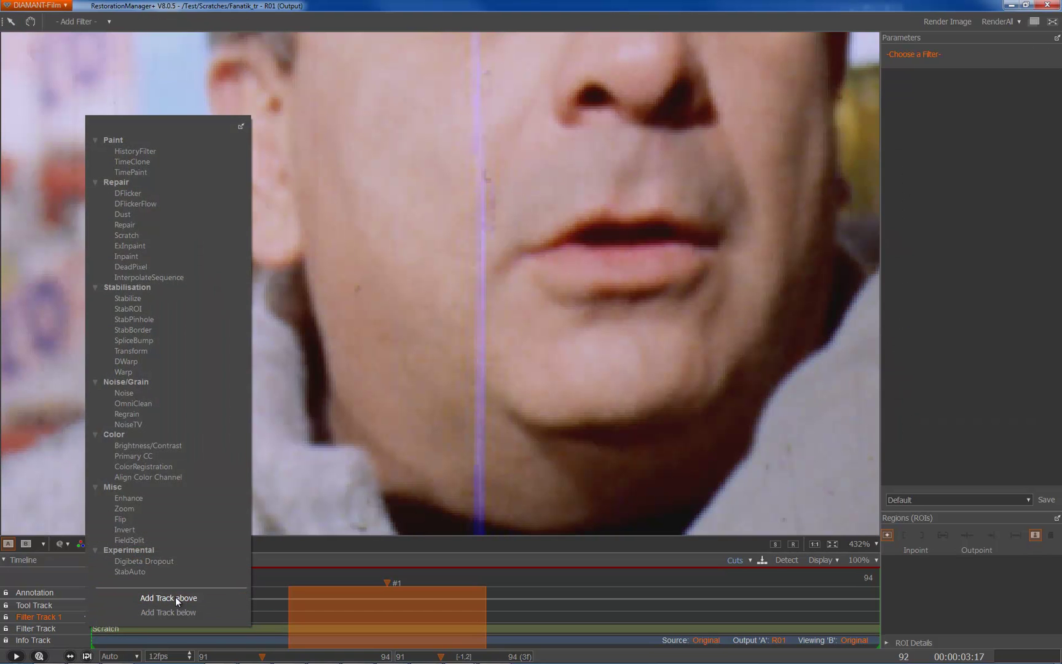
{"action": "left_click", "coordinate": [87, 616]}
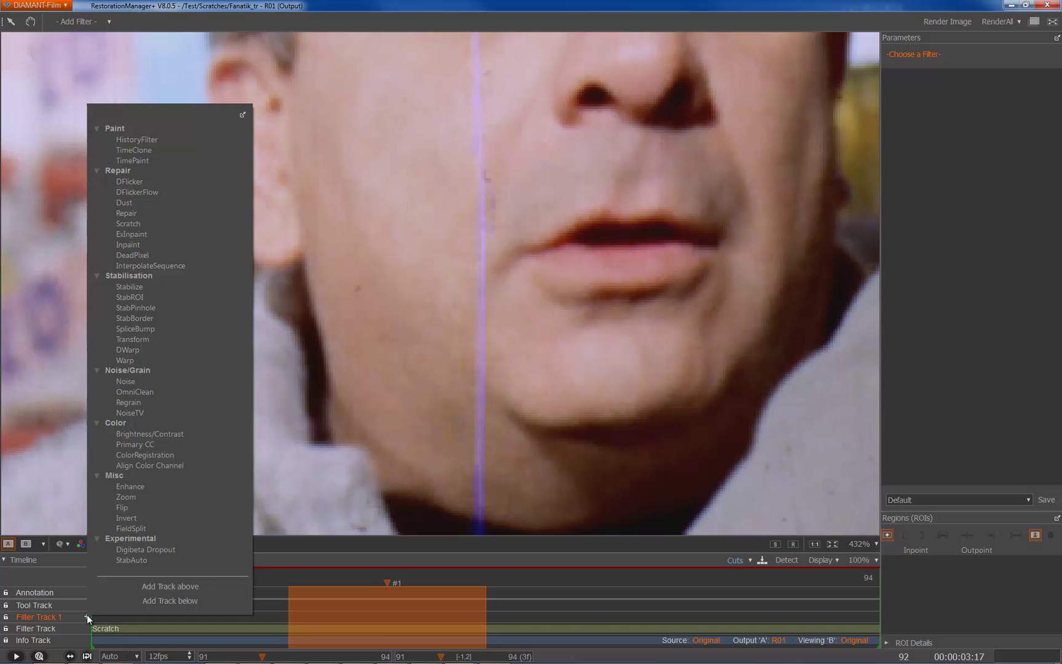
{"action": "left_click", "coordinate": [126, 223]}
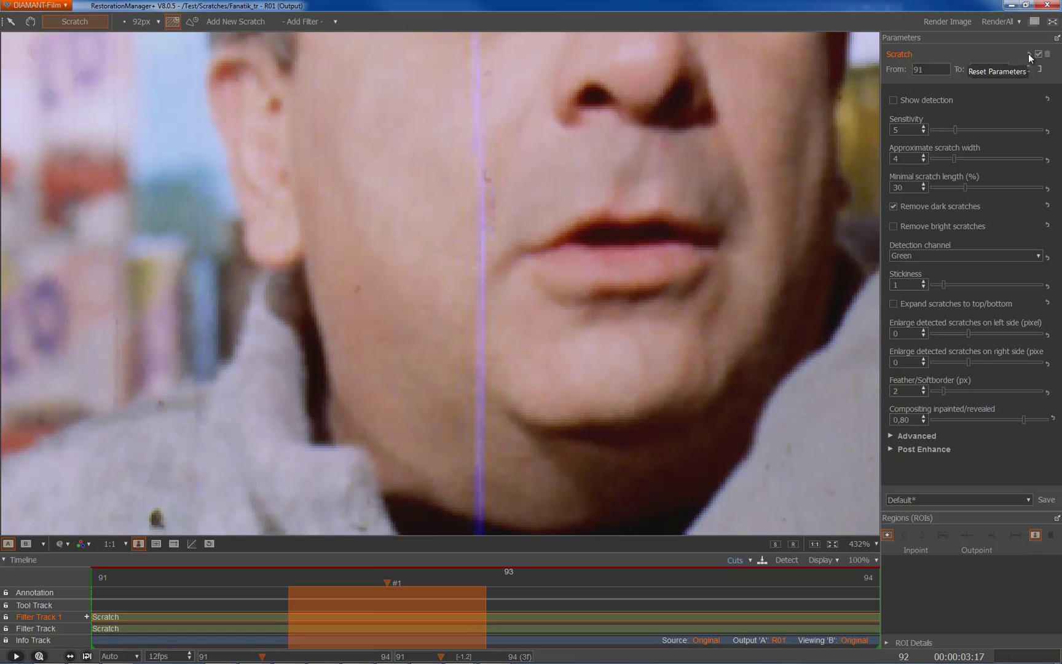
- Reset the second Scratch filter, enable Show detection, and raise Approximate scratch width to 5
{"action": "left_click", "coordinate": [1029, 53]}
{"action": "left_click", "coordinate": [895, 100]}
{"action": "left_click", "coordinate": [12, 21]}
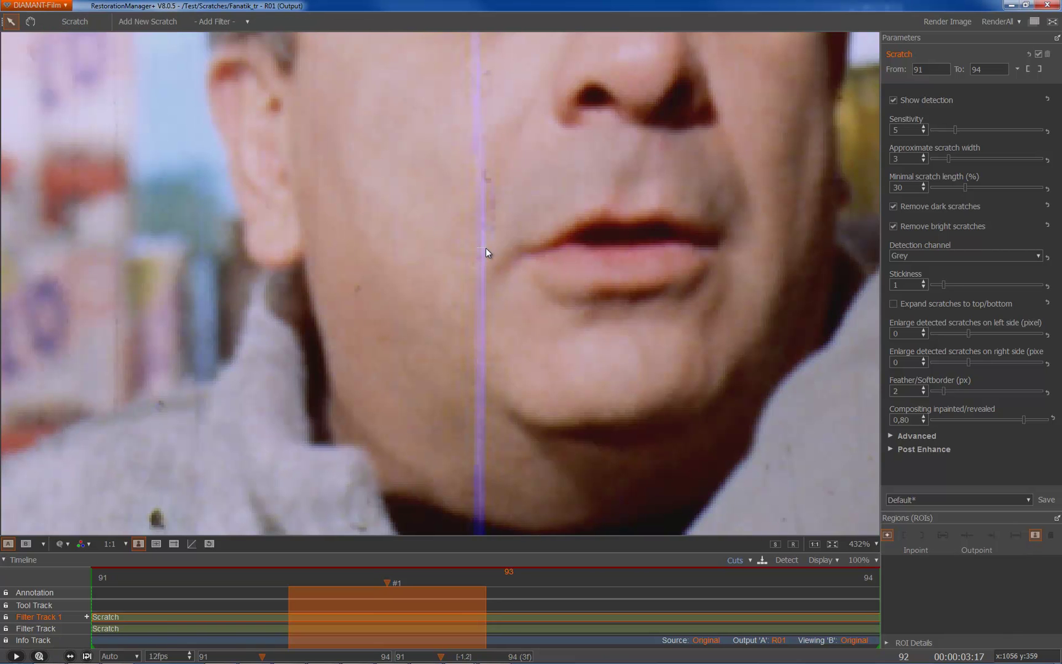
{"action": "left_click_drag", "start_coordinate": [486, 248], "coordinate": [487, 249]}
{"action": "left_click", "coordinate": [923, 156]}
{"action": "left_click", "coordinate": [922, 155]}
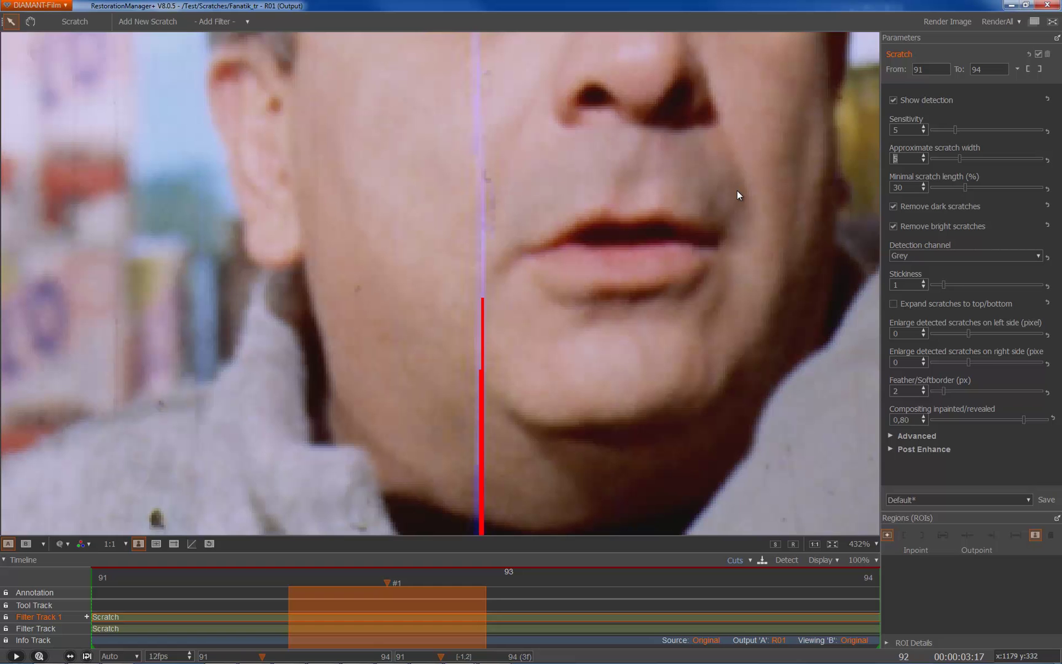
{"action": "left_click", "coordinate": [88, 544]}
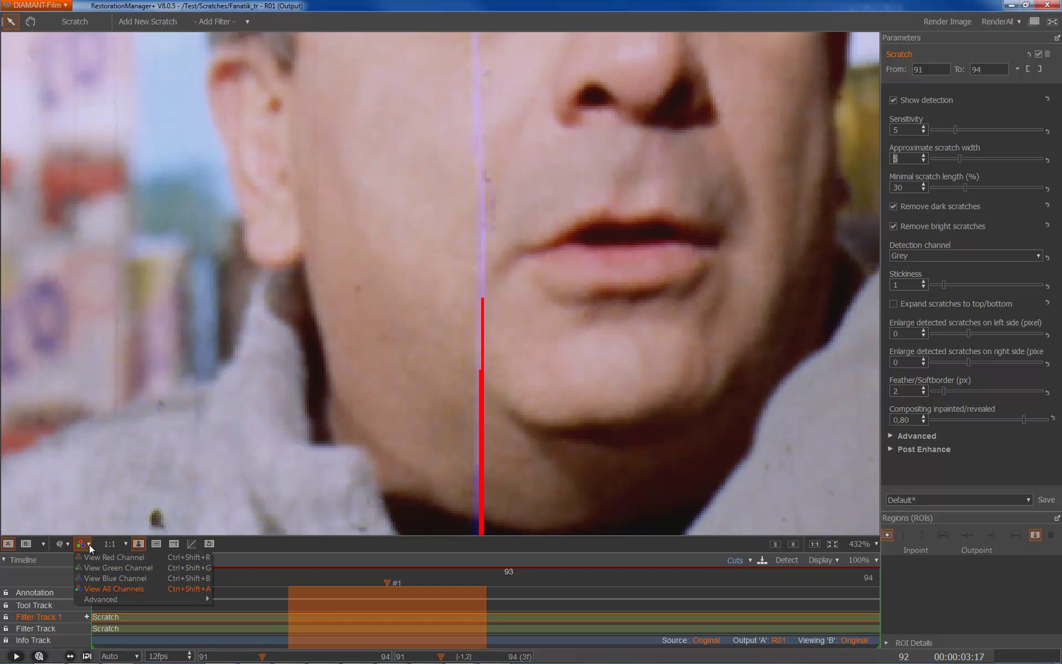
- Preview the blue channel, then set Detection channel to Blue and untick Remove dark scratches
{"action": "left_click", "coordinate": [124, 578]}
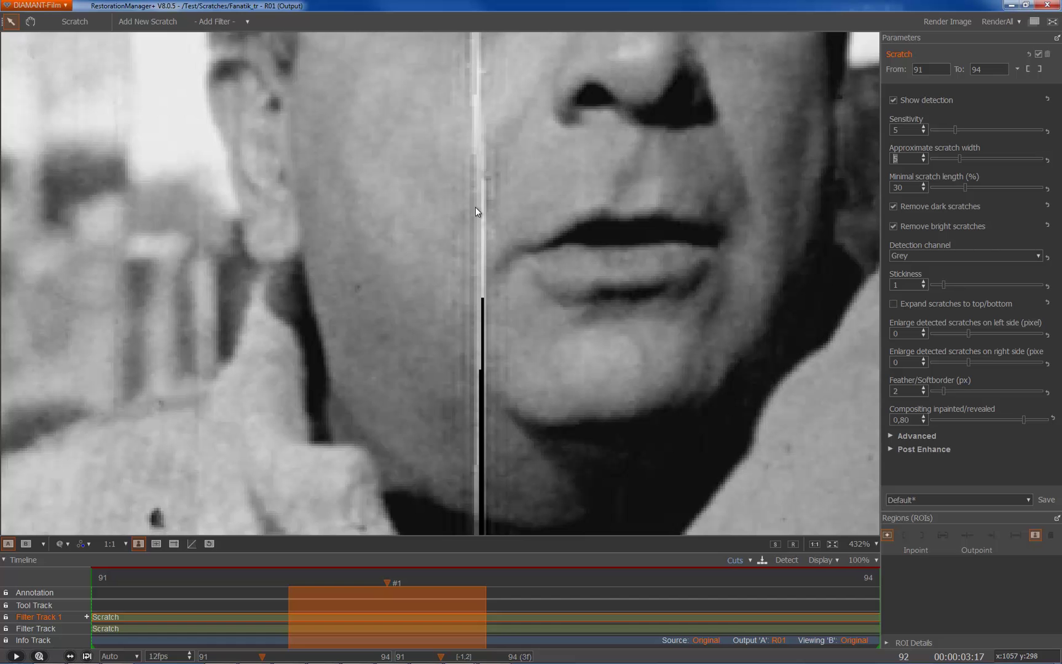
{"action": "left_click", "coordinate": [85, 543]}
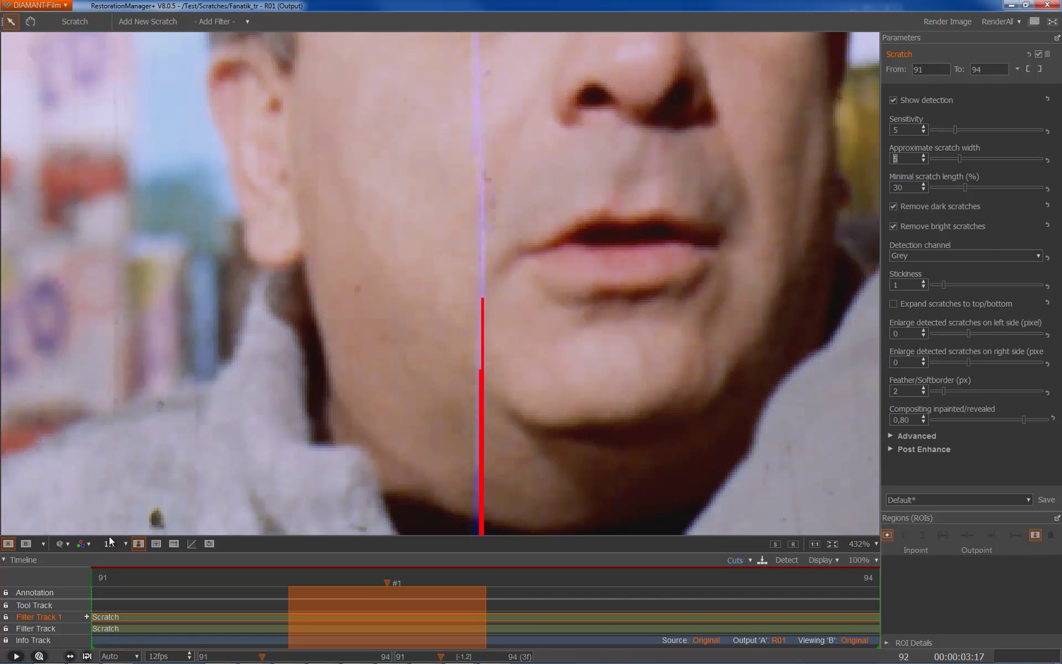
{"action": "left_click", "coordinate": [912, 253]}
{"action": "left_click", "coordinate": [903, 293]}
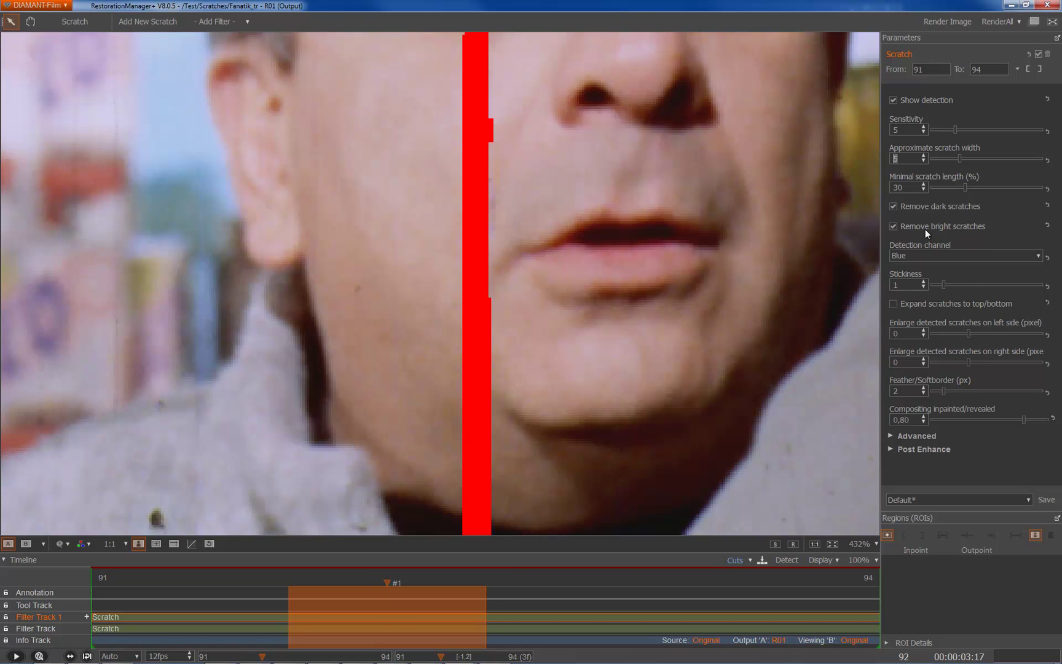
{"action": "left_click", "coordinate": [894, 206]}
{"action": "scroll", "coordinate": [570, 301], "scroll_direction": "down", "scroll_amount": 2}
{"action": "scroll", "coordinate": [571, 324], "scroll_direction": "down", "scroll_amount": 6}
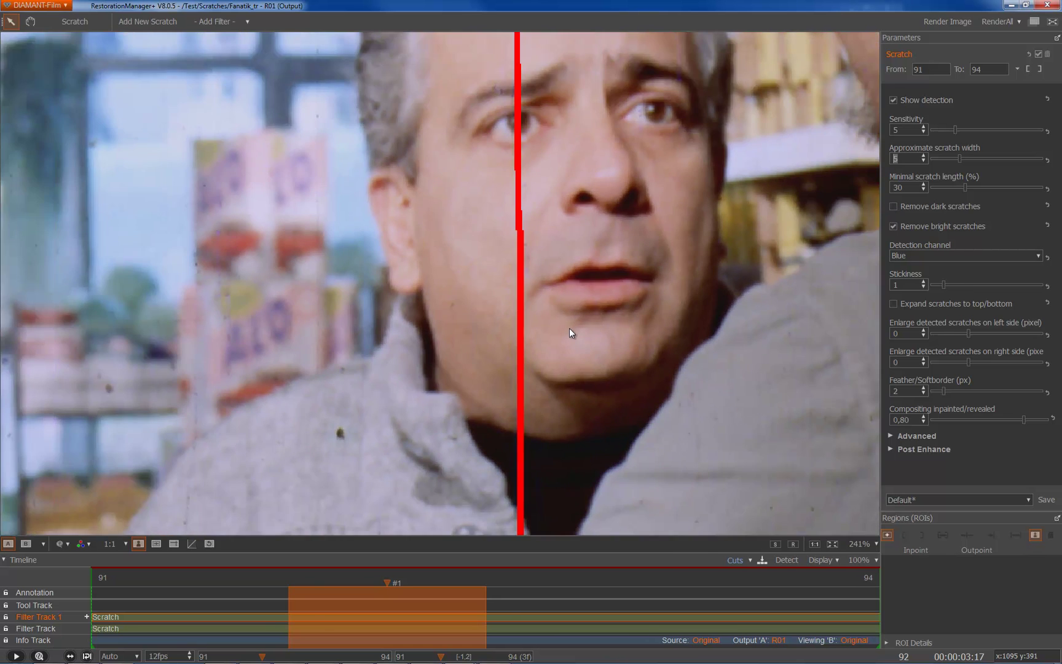
{"action": "scroll", "coordinate": [570, 312], "scroll_direction": "up", "scroll_amount": 6}
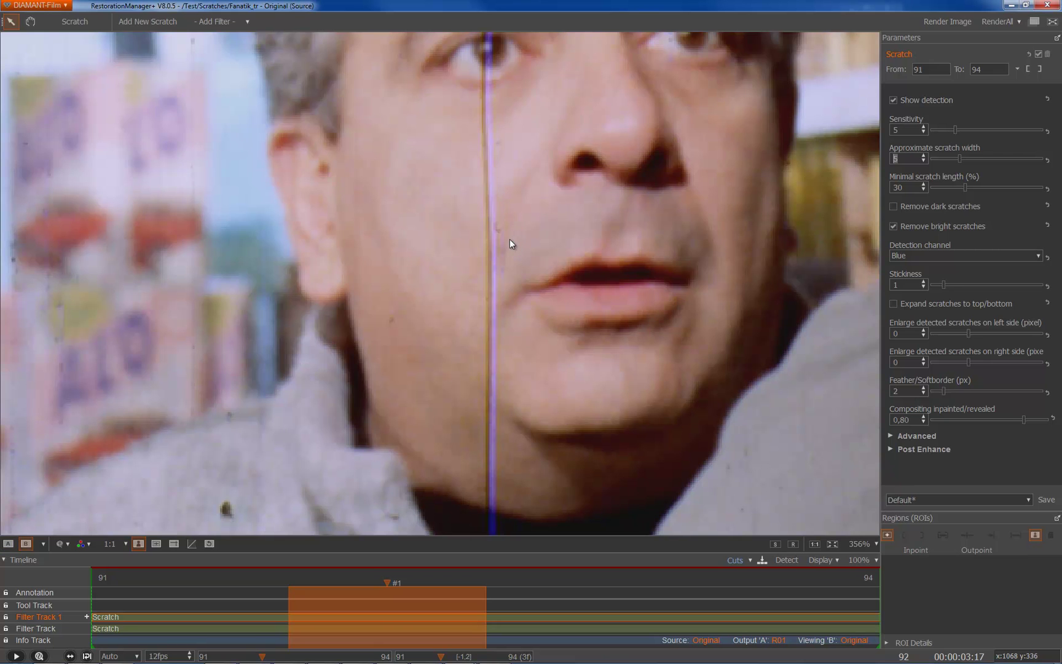
{"action": "key", "text": "b"}
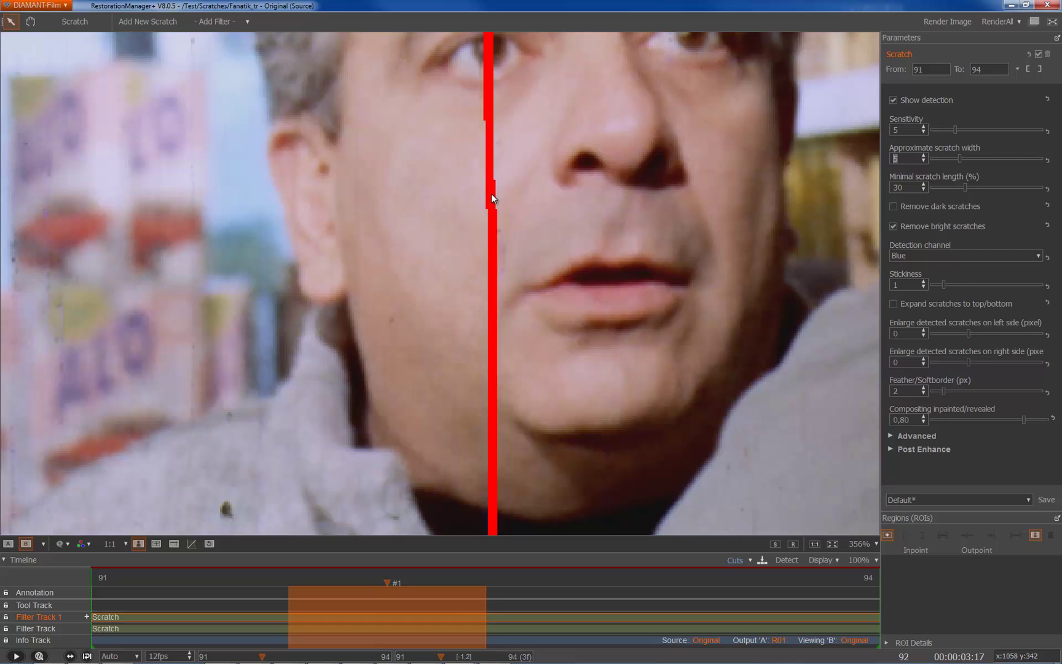
{"action": "key", "text": "a"}
{"action": "key", "text": "b"}
{"action": "key", "text": "a"}
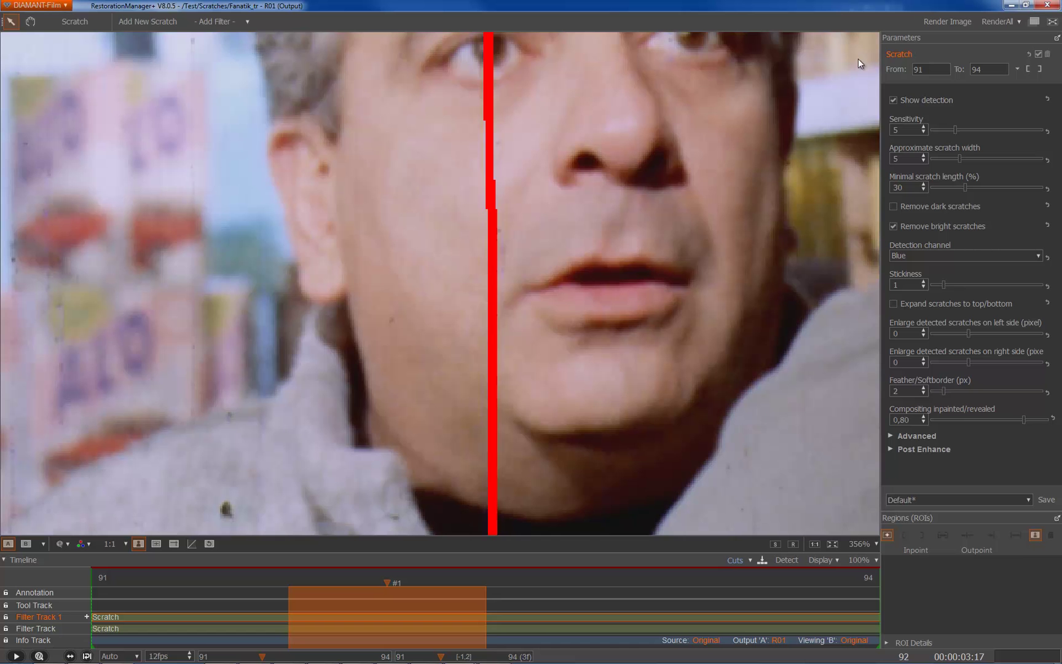
- Turn off Show detection and set Enlarge detected scratches to 1 on both left and right sides
{"action": "left_click", "coordinate": [893, 100]}
{"action": "scroll", "coordinate": [514, 292], "scroll_direction": "down", "scroll_amount": 4}
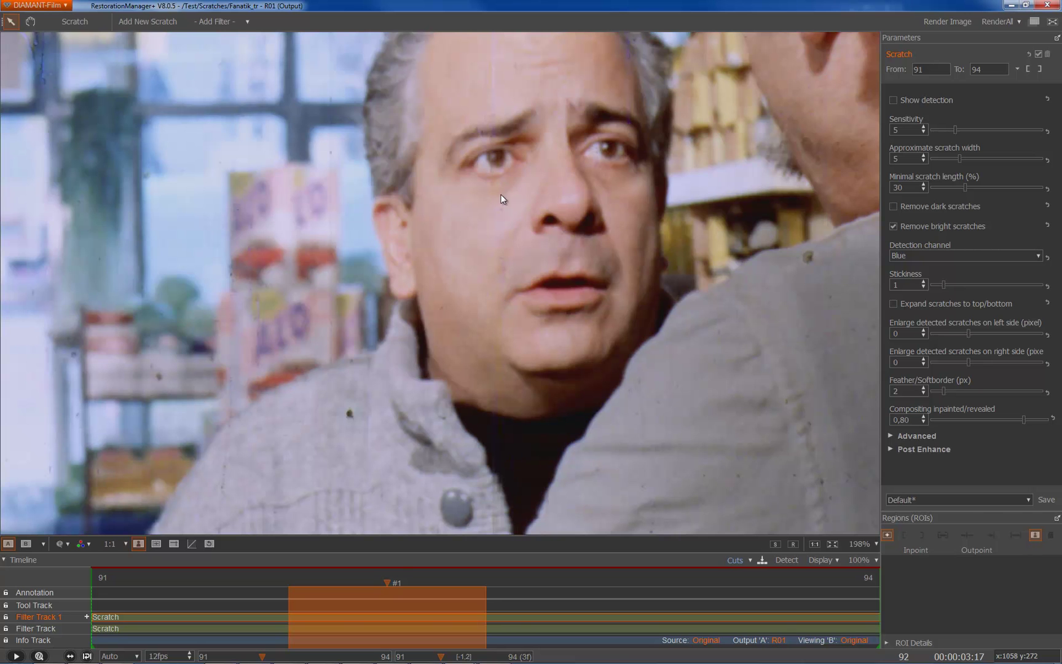
{"action": "scroll", "coordinate": [522, 199], "scroll_direction": "up", "scroll_amount": 1}
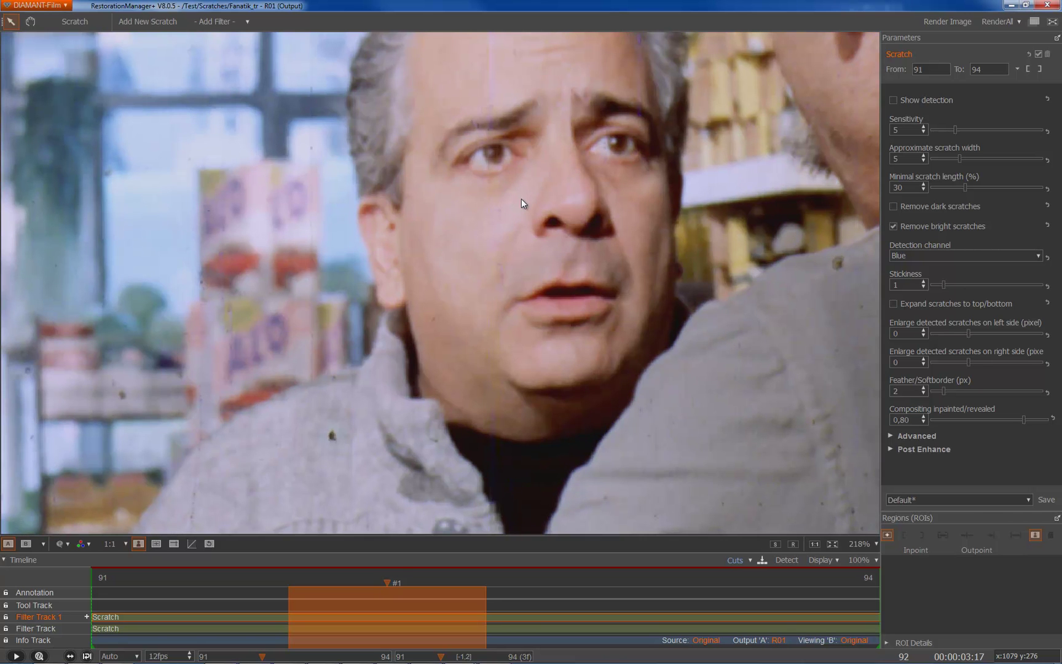
{"action": "scroll", "coordinate": [521, 198], "scroll_direction": "up", "scroll_amount": 1}
{"action": "scroll", "coordinate": [521, 199], "scroll_direction": "down", "scroll_amount": 2}
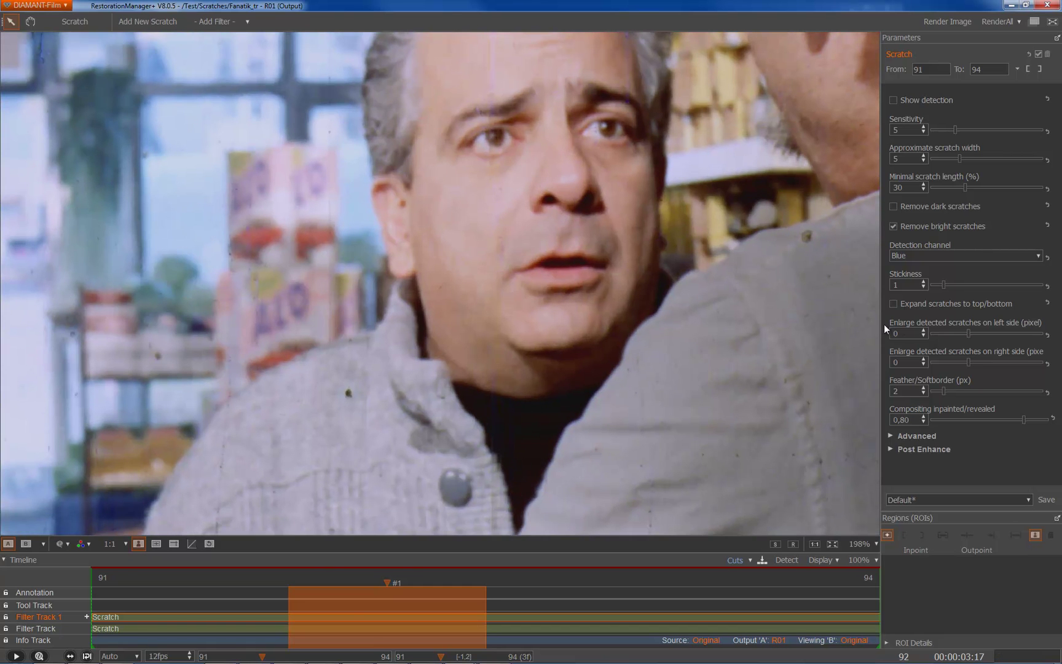
{"action": "left_click", "coordinate": [924, 331]}
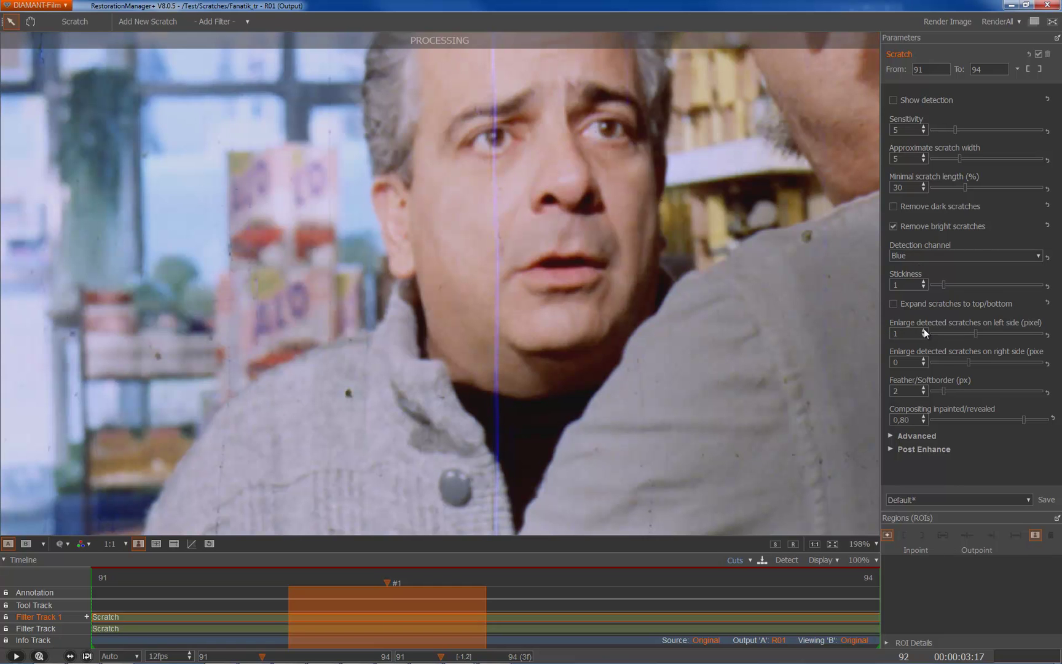
{"action": "left_click", "coordinate": [924, 359]}
{"action": "scroll", "coordinate": [565, 324], "scroll_direction": "down", "scroll_amount": 2}
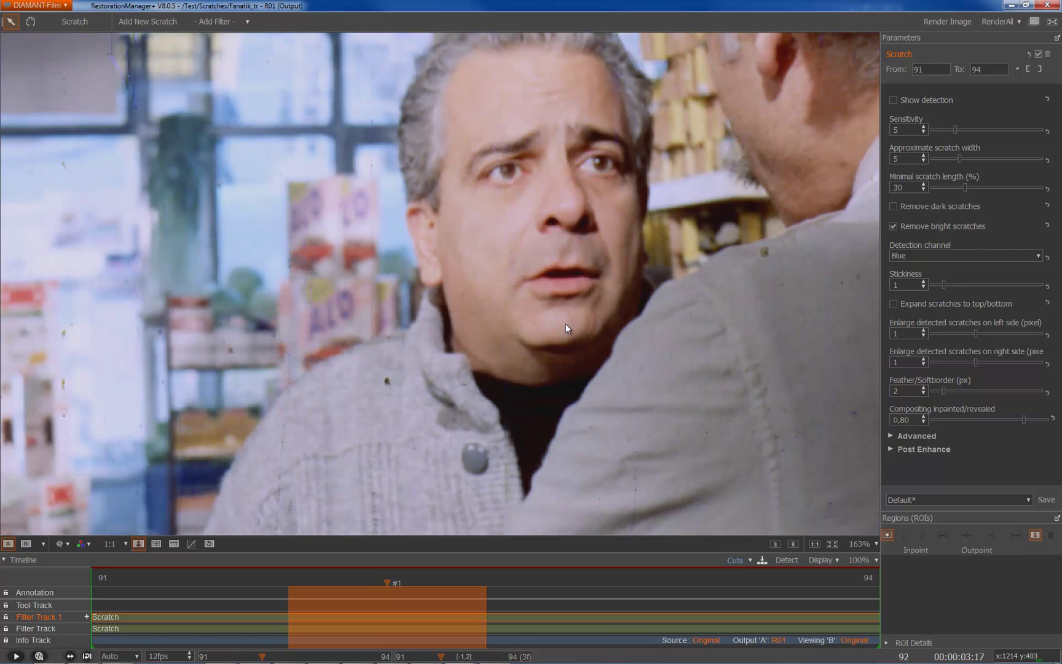
{"action": "scroll", "coordinate": [553, 268], "scroll_direction": "down", "scroll_amount": 1}
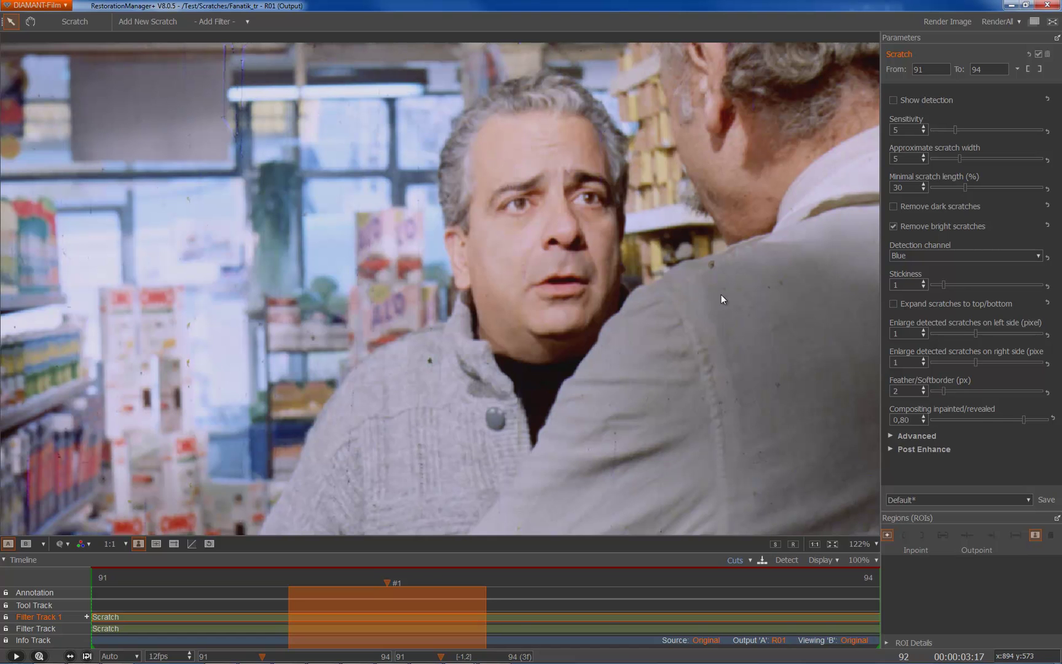
- Render all frames with the current filters and advance to frame 93
{"action": "left_click", "coordinate": [998, 22]}
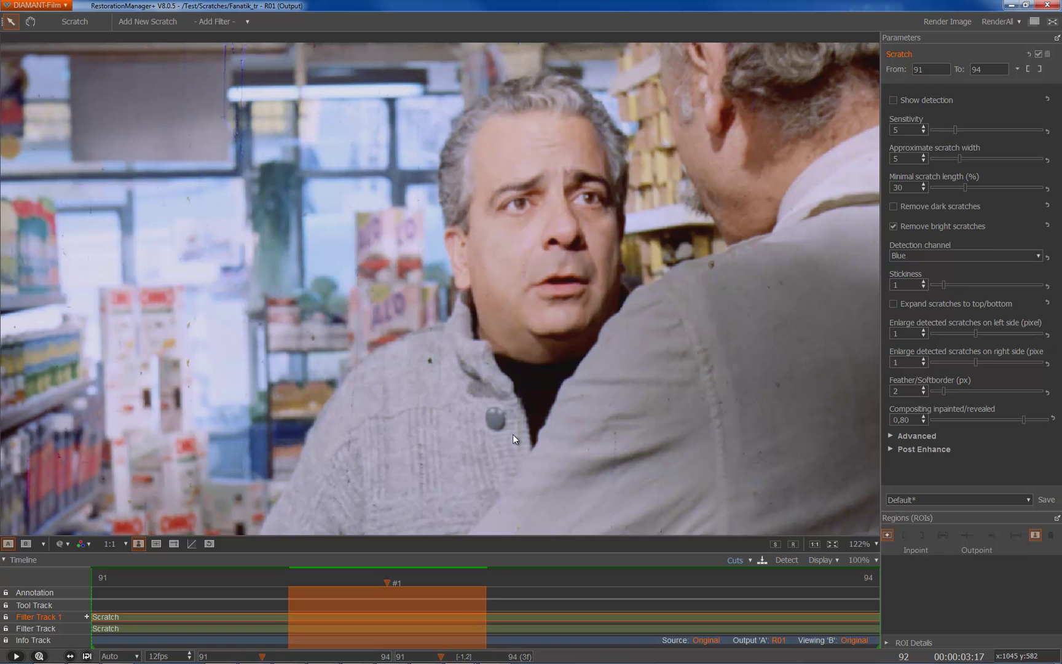
{"action": "key", "text": "b"}
{"action": "key", "text": "Right"}
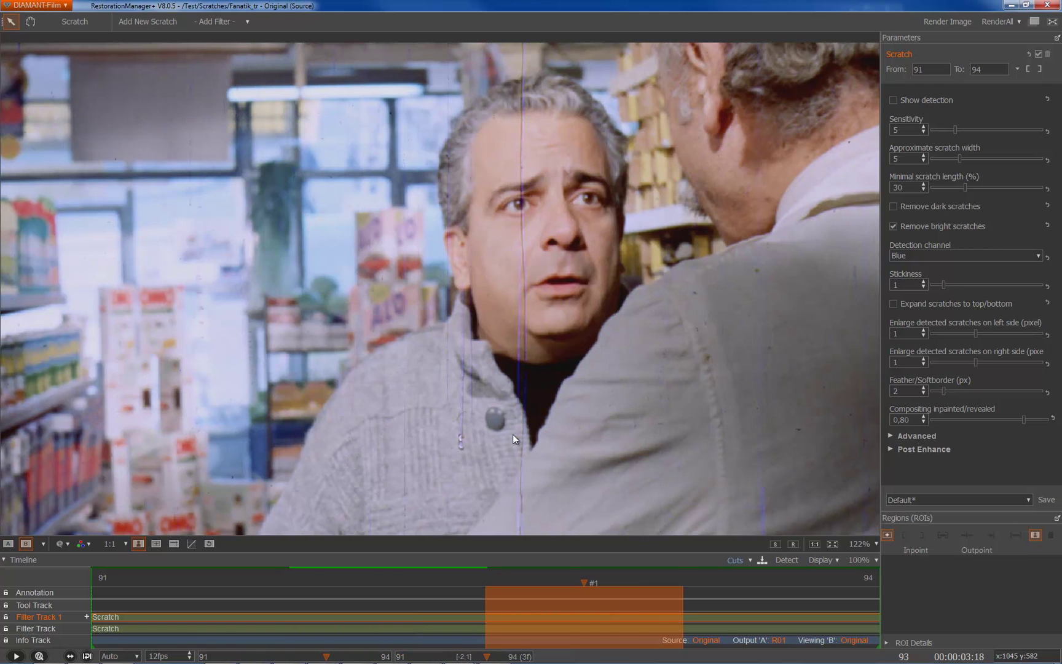
{"action": "key", "text": "a"}
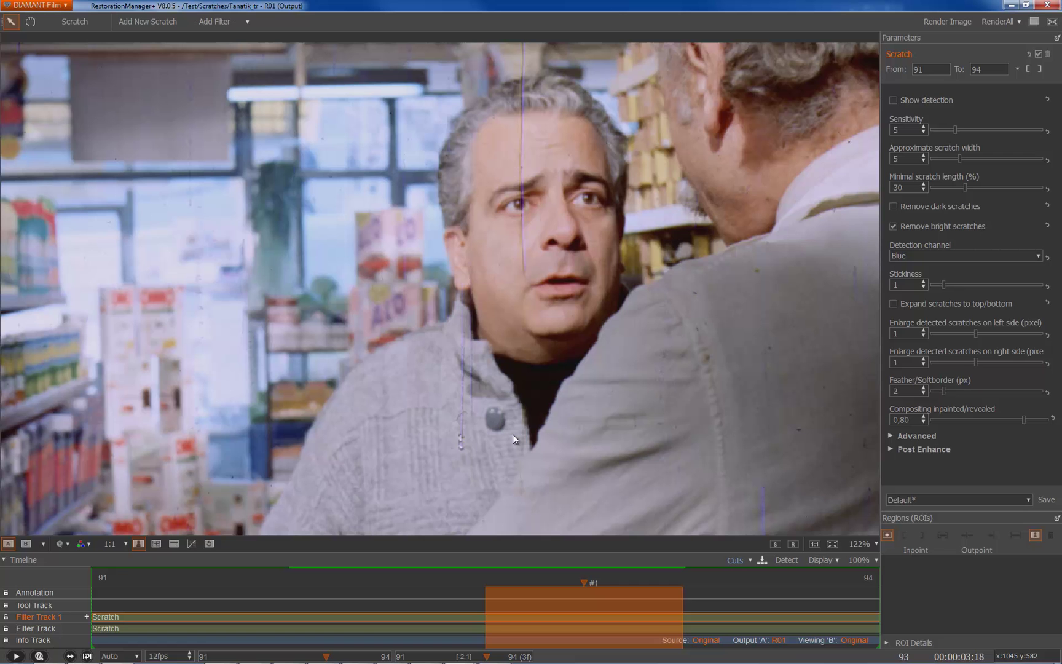
- Flip between R01 Output and Original Source, zooming to about 122% on the man's face
{"action": "key", "text": "b"}
{"action": "key", "text": "a"}
{"action": "key", "text": "b"}
{"action": "key", "text": "a"}
{"action": "key", "text": "b"}
{"action": "key", "text": "a"}
{"action": "scroll", "coordinate": [514, 437], "scroll_direction": "down", "scroll_amount": 3}
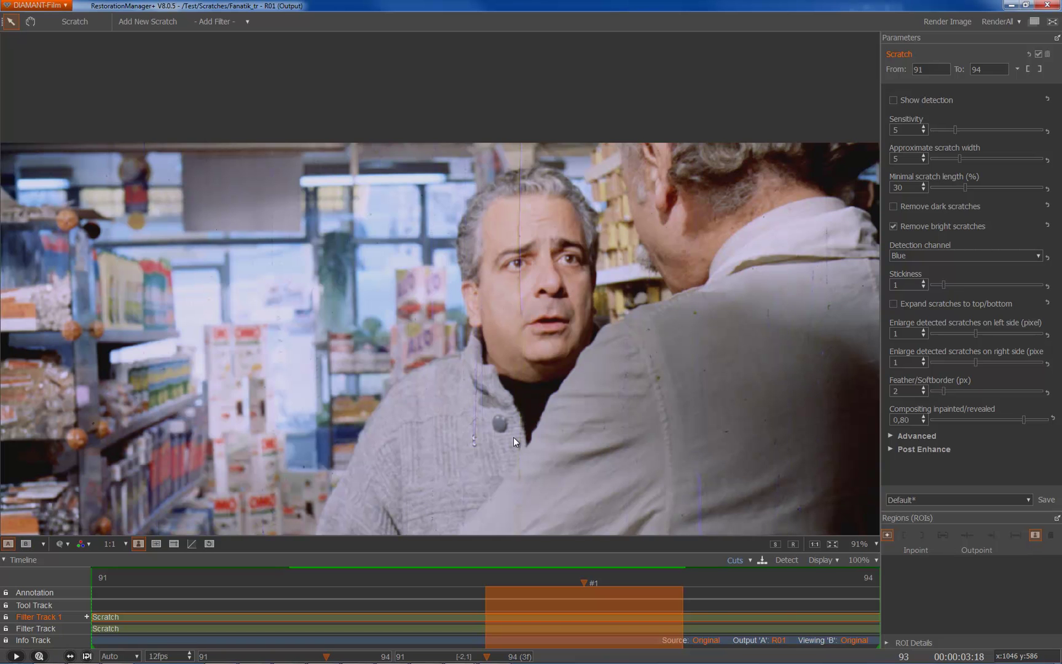
{"action": "key", "text": "b"}
{"action": "key", "text": "a"}
{"action": "key", "text": "b"}
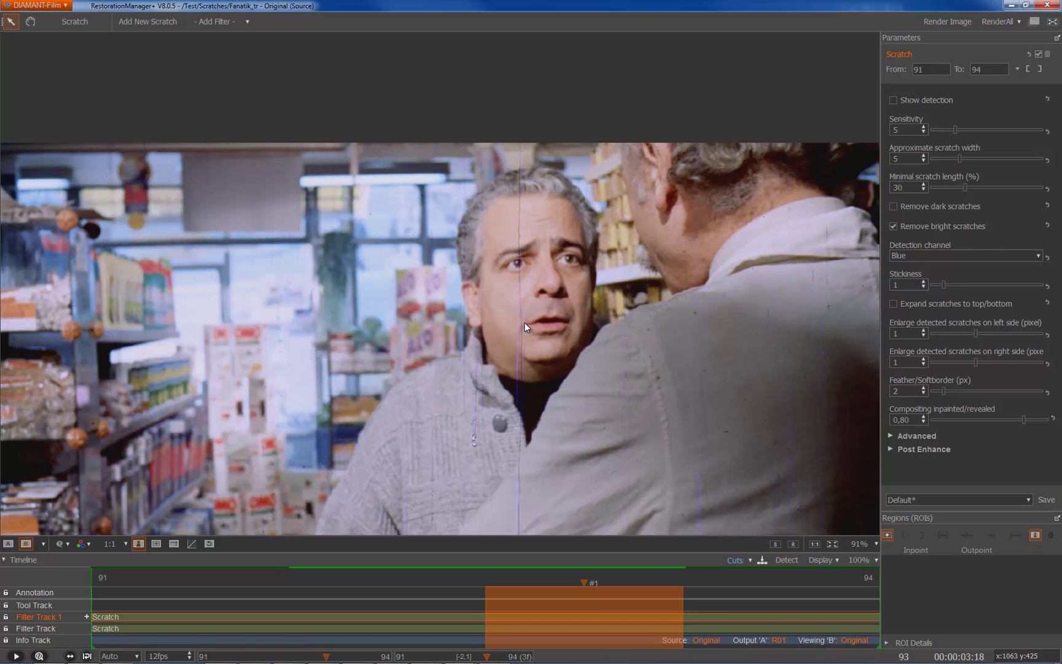
{"action": "scroll", "coordinate": [526, 319], "scroll_direction": "up", "scroll_amount": 3}
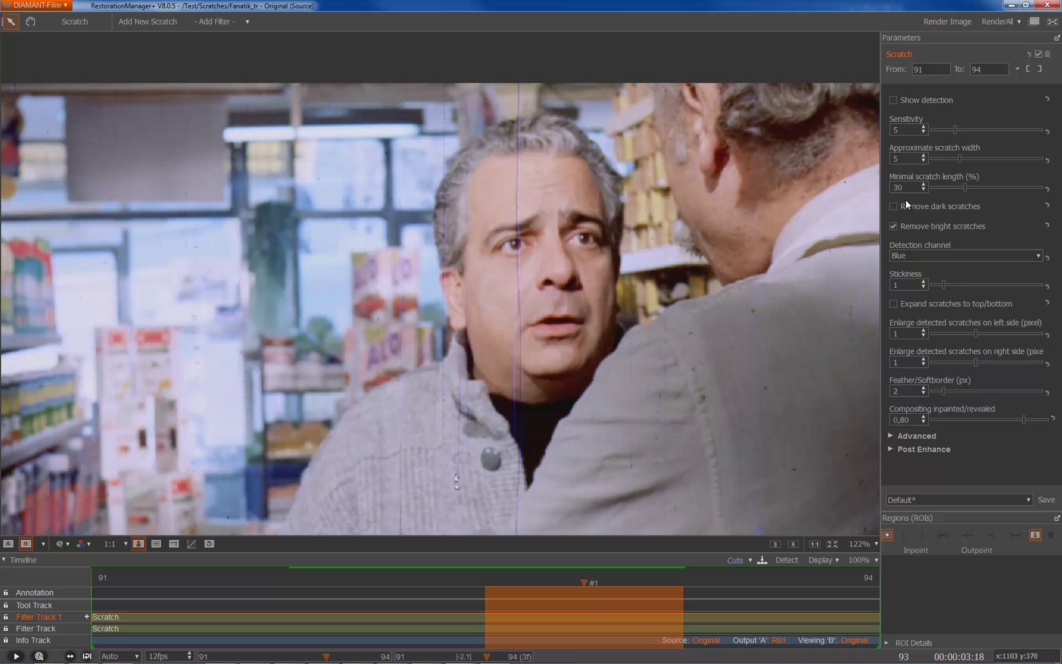
- Lower Filter Track 1's minimal scratch length from 30 to 10
{"action": "key", "text": "a"}
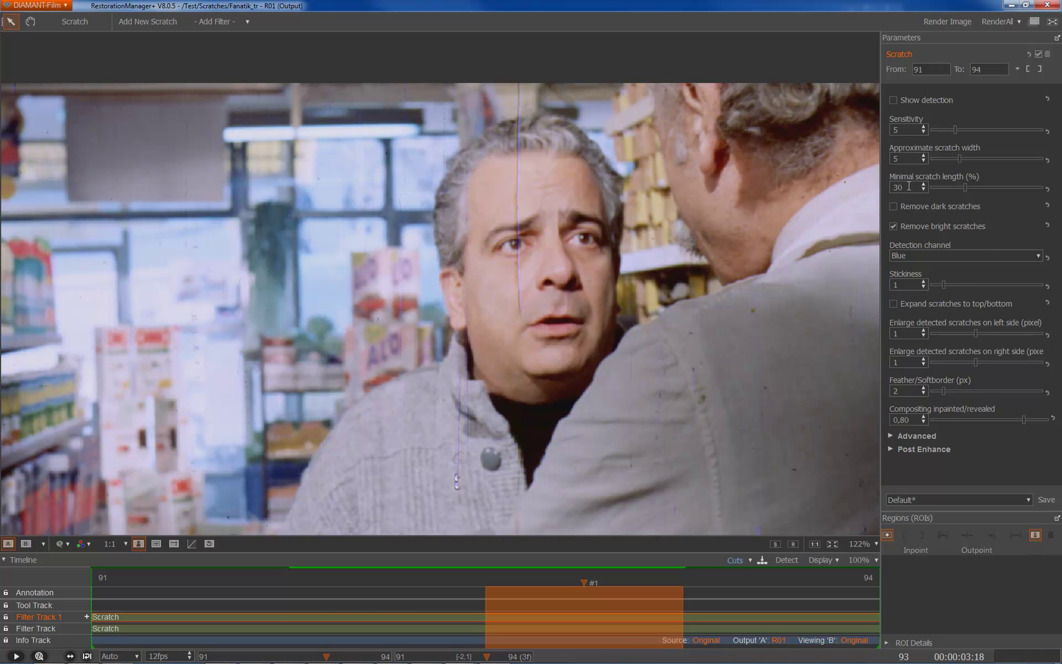
{"action": "double_click", "coordinate": [908, 186]}
{"action": "type", "text": "10"}
{"action": "key", "text": "Return"}
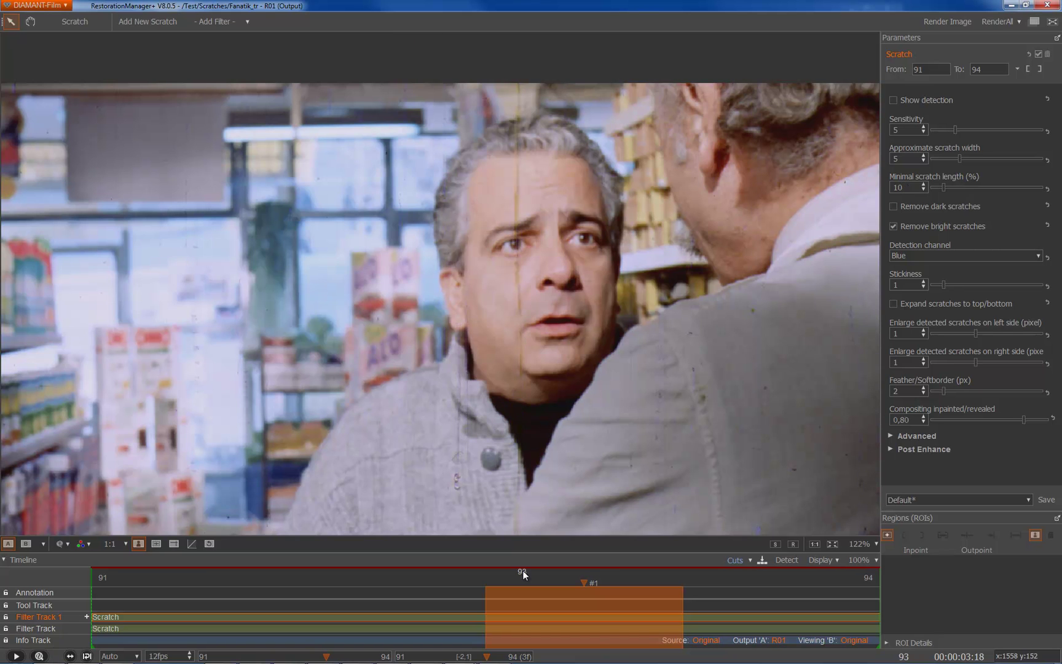
- Set the second Scratch track's minimal scratch length to 10 as well
{"action": "left_click", "coordinate": [601, 629]}
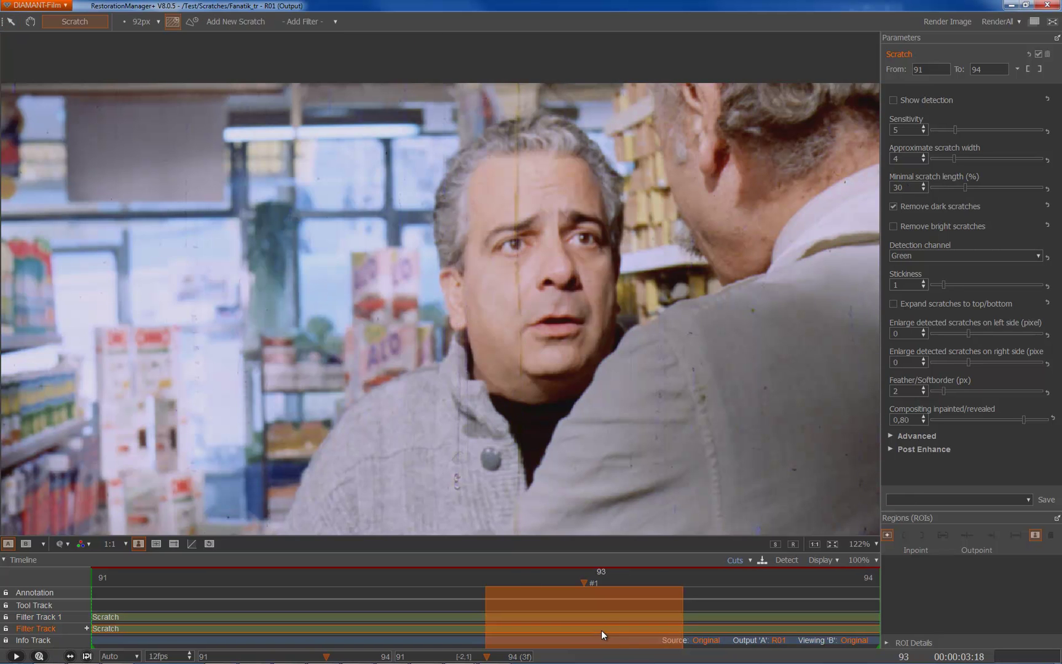
{"action": "double_click", "coordinate": [911, 188]}
{"action": "type", "text": "10"}
{"action": "key", "text": "Return"}
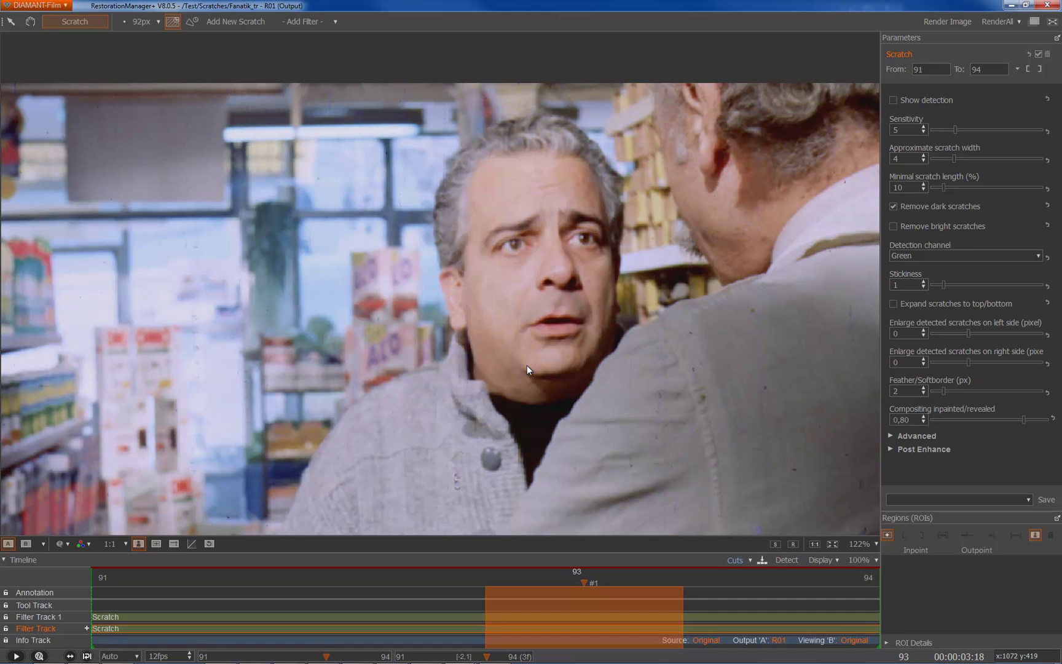
- Step to frame 94 and A/B compare the original against the restored output
{"action": "key", "text": "Right"}
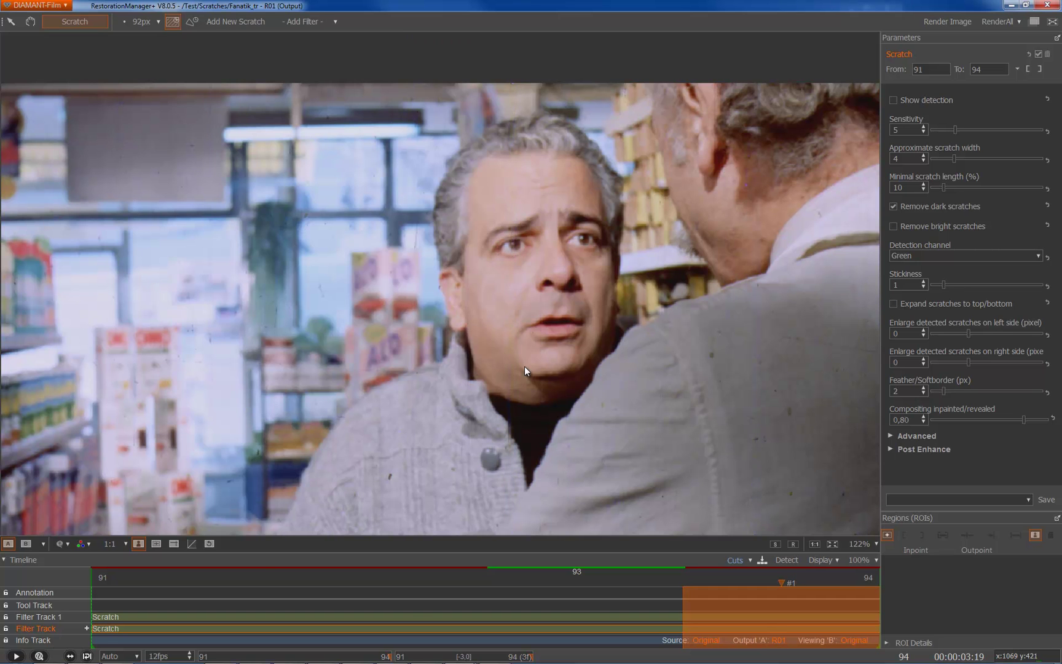
{"action": "key", "text": "b"}
{"action": "key", "text": "a"}
{"action": "key", "text": "b"}
{"action": "key", "text": "a"}
{"action": "key", "text": "b"}
{"action": "key", "text": "a"}
- Render frames 91–94 with the new scratch length settings and zoom out
{"action": "left_click", "coordinate": [1014, 22]}
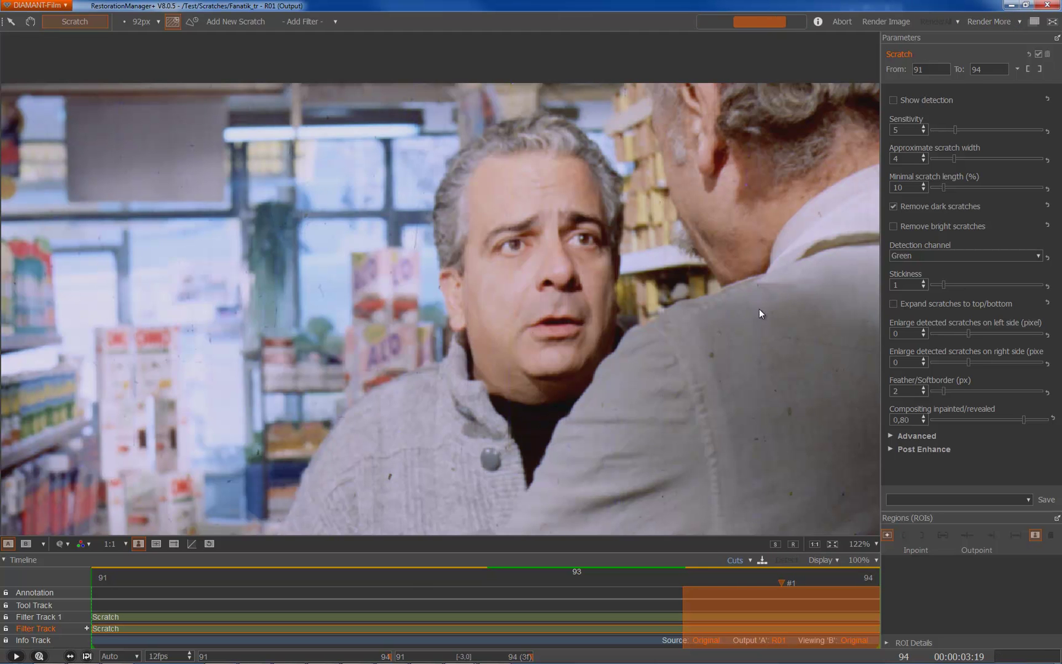
{"action": "scroll", "coordinate": [510, 393], "scroll_direction": "down", "scroll_amount": 3}
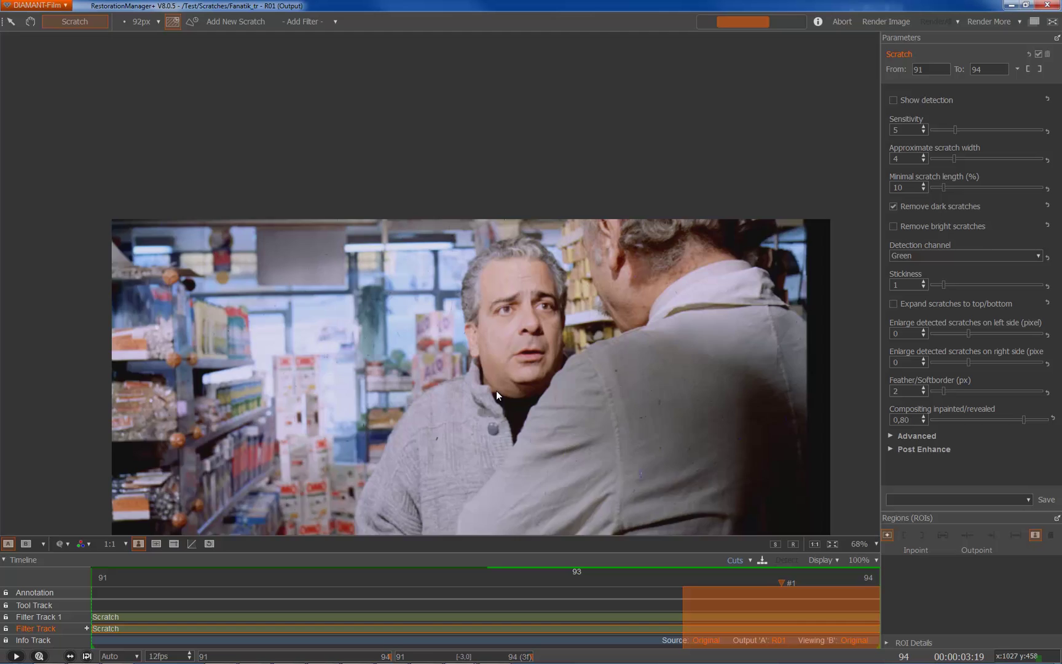
{"action": "scroll", "coordinate": [496, 390], "scroll_direction": "up", "scroll_amount": 3}
{"action": "scroll", "coordinate": [496, 389], "scroll_direction": "down", "scroll_amount": 2}
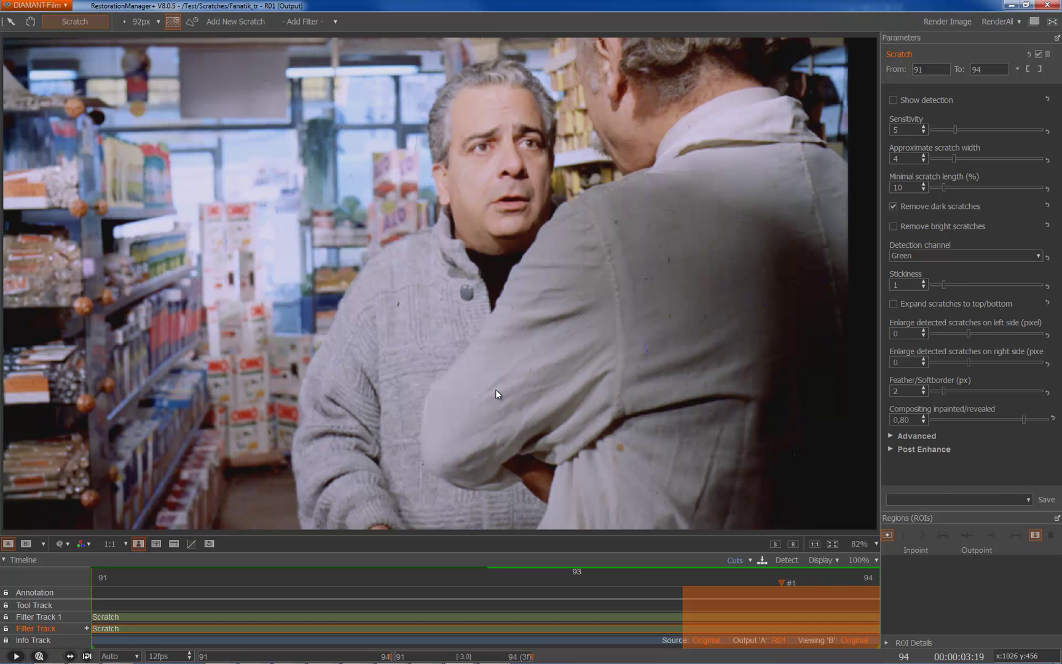
- Go back to frame 92 and toggle between original source and restored output
{"action": "key", "text": "Left"}
{"action": "key", "text": "Left"}
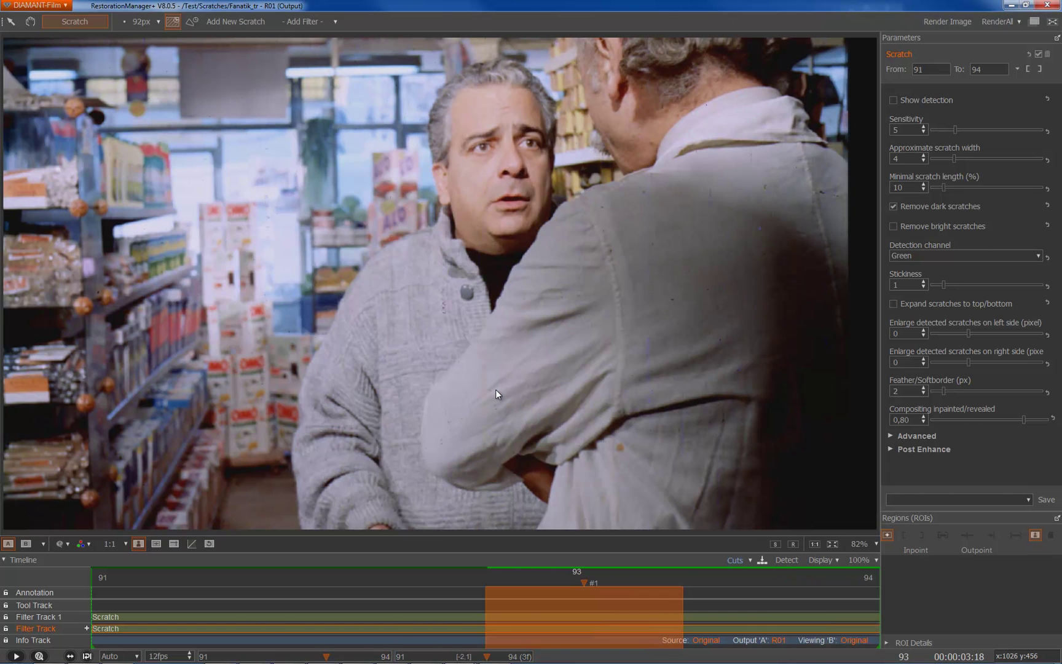
{"action": "key", "text": "b"}
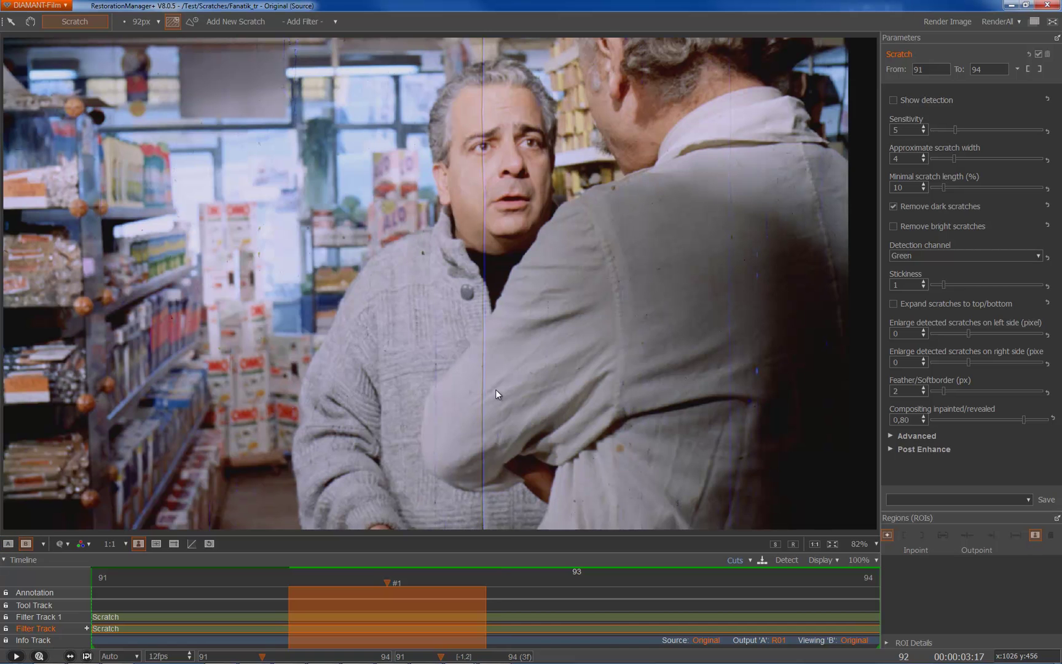
{"action": "key", "text": "a"}
{"action": "key", "text": "b"}
{"action": "key", "text": "a"}
{"action": "key", "text": "b"}
{"action": "key", "text": "a"}
{"action": "key", "text": "b"}
- Zoom on frame 92 while flipping A/B to confirm the face scratch is removed
{"action": "scroll", "coordinate": [449, 349], "scroll_direction": "down", "scroll_amount": 3}
{"action": "scroll", "coordinate": [448, 350], "scroll_direction": "up", "scroll_amount": 2}
{"action": "key", "text": "a"}
{"action": "key", "text": "b"}
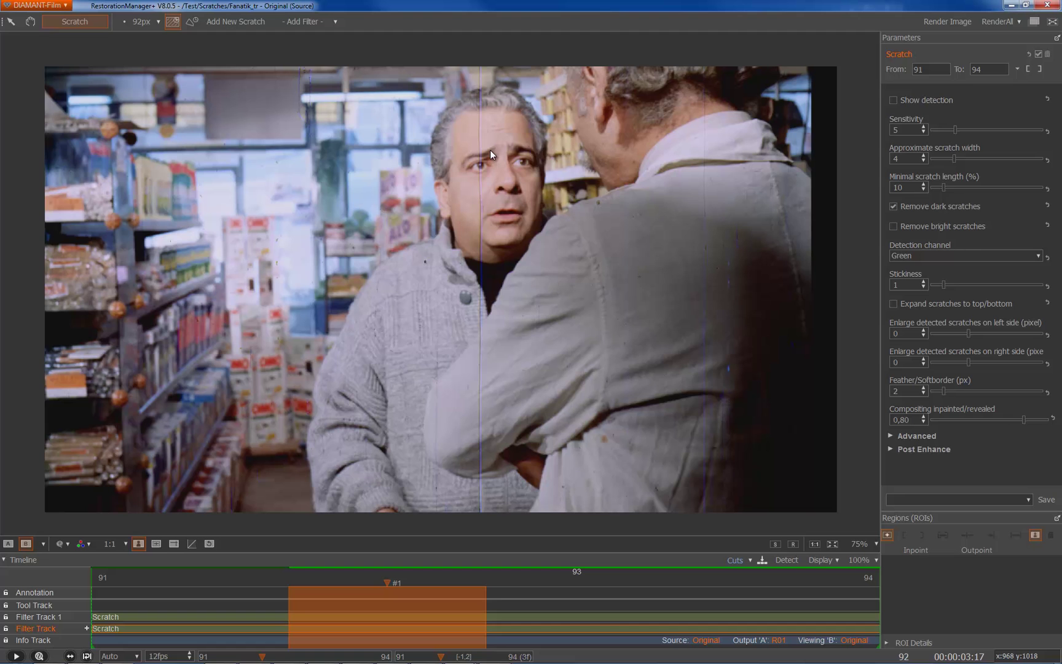
{"action": "scroll", "coordinate": [466, 426], "scroll_direction": "down", "scroll_amount": 1}
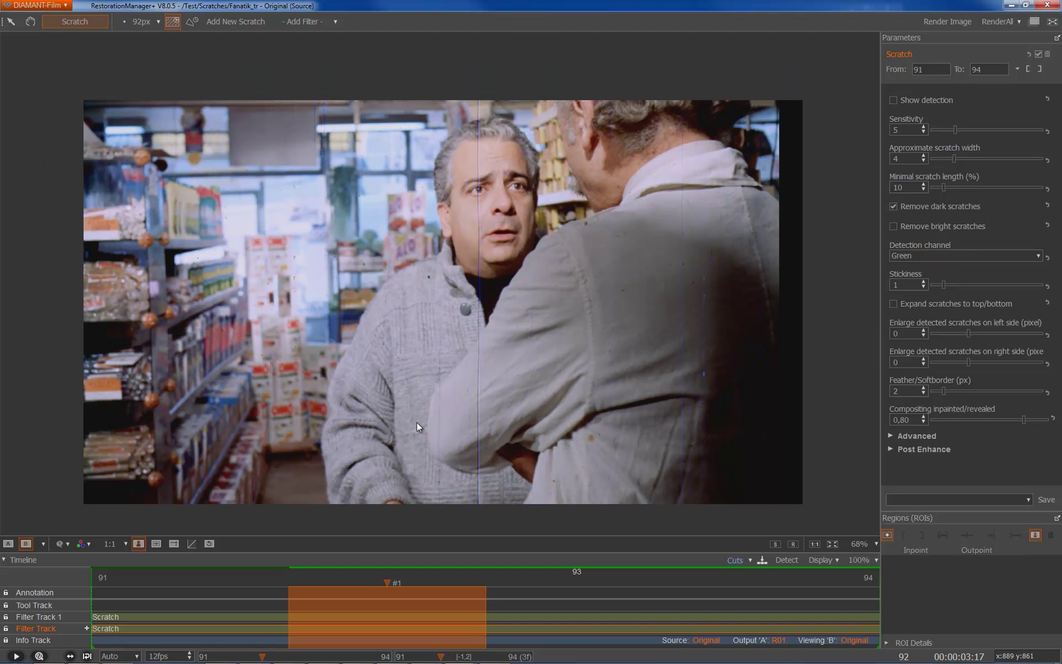
{"action": "key", "text": "a"}
{"action": "key", "text": "b"}
{"action": "key", "text": "a"}
{"action": "key", "text": "b"}
{"action": "key", "text": "a"}
{"action": "key", "text": "b"}
{"action": "key", "text": "a"}
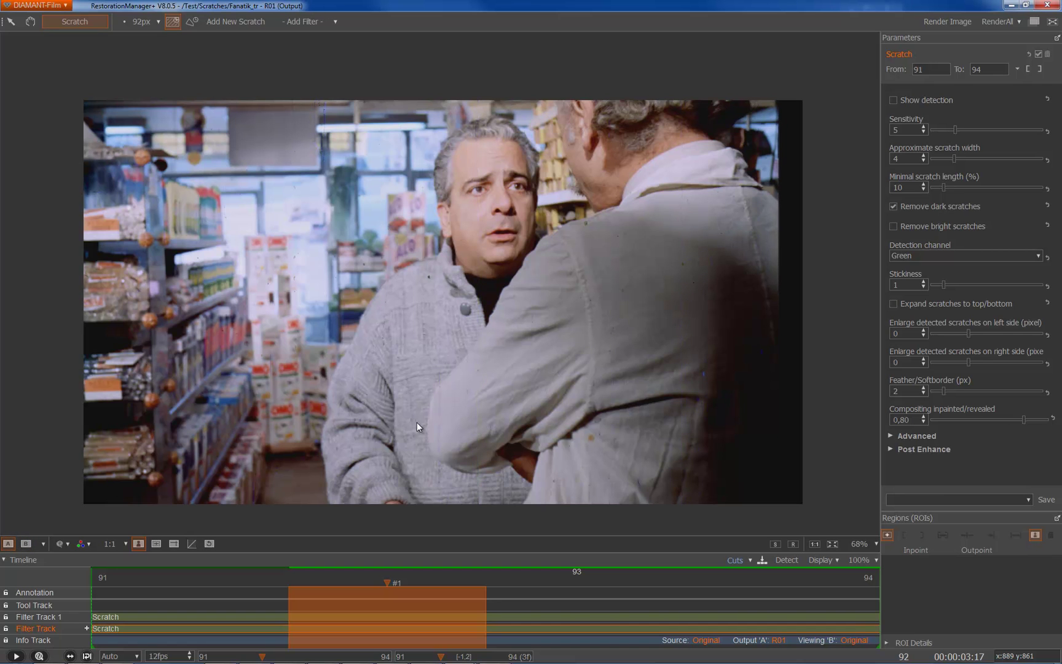
{"action": "key", "text": "b"}
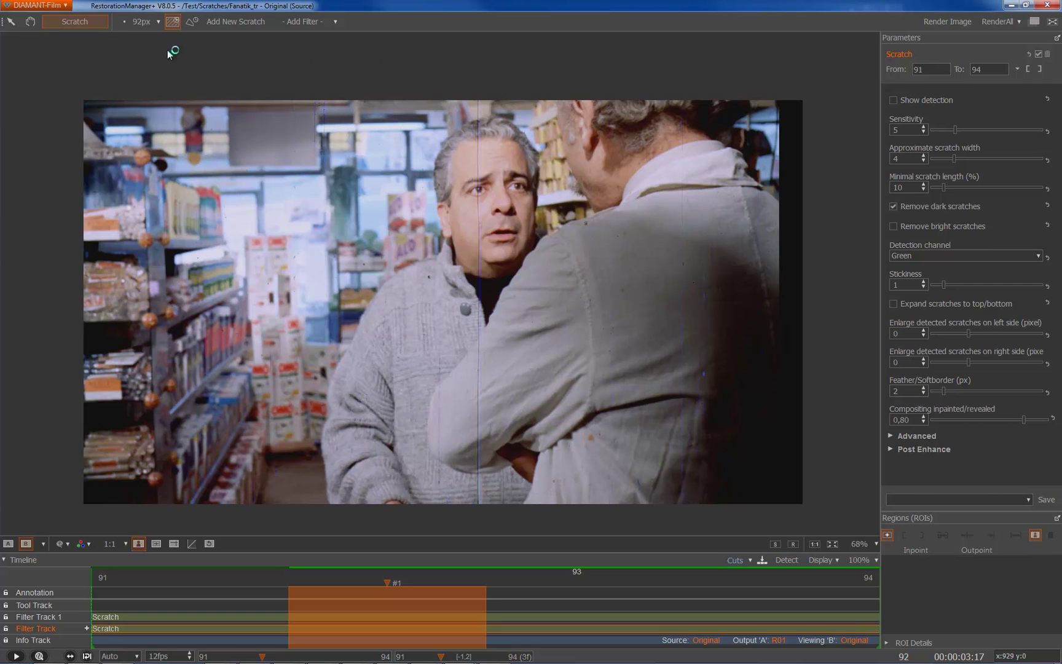
- Enable region drawing and draw a tall ROI strip along the face scratch
{"action": "left_click", "coordinate": [170, 23]}
{"action": "left_click", "coordinate": [171, 23]}
{"action": "left_click_drag", "start_coordinate": [456, 90], "coordinate": [503, 146]}
{"action": "left_click_drag", "start_coordinate": [501, 371], "coordinate": [509, 508]}
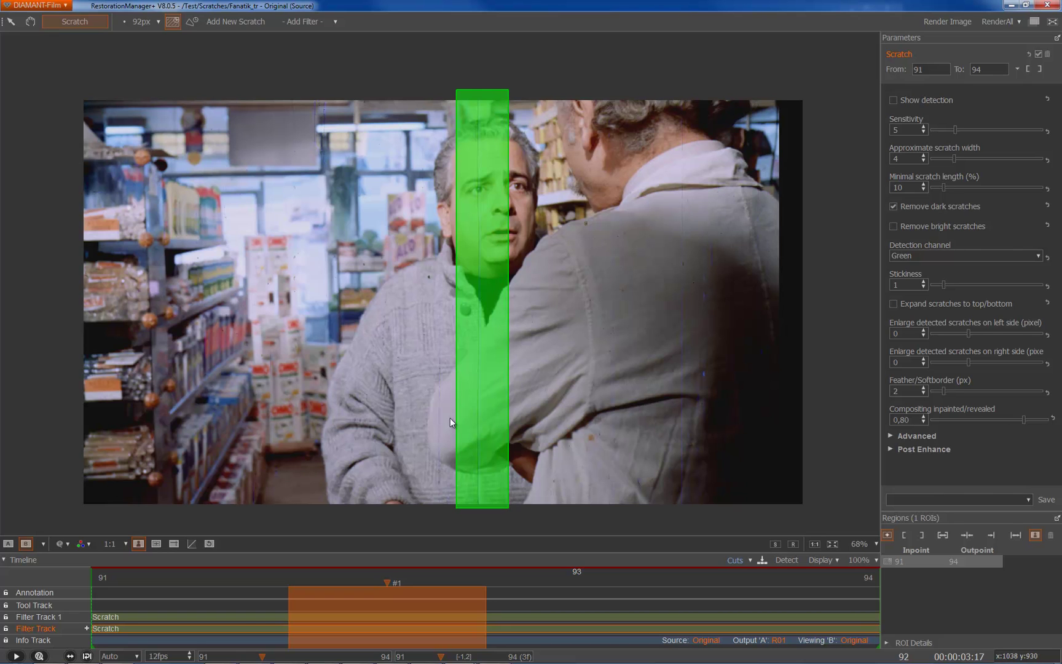
- Add a shorter second ROI over the sweater scratch and preview Output A
{"action": "left_click_drag", "start_coordinate": [422, 327], "coordinate": [451, 438]}
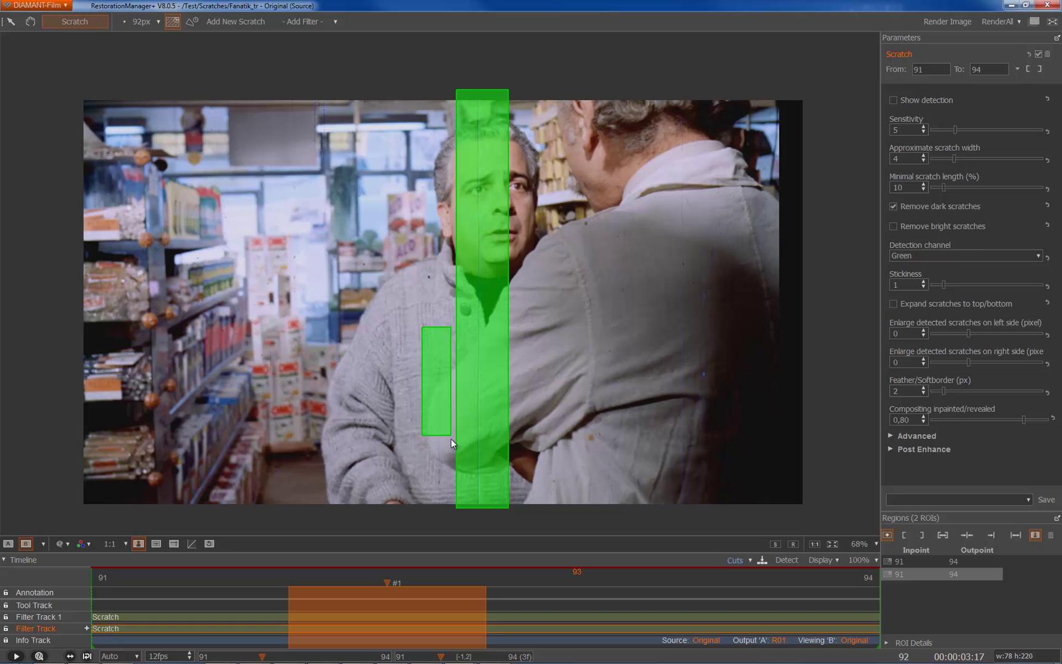
{"action": "left_click_drag", "start_coordinate": [451, 496], "coordinate": [454, 509]}
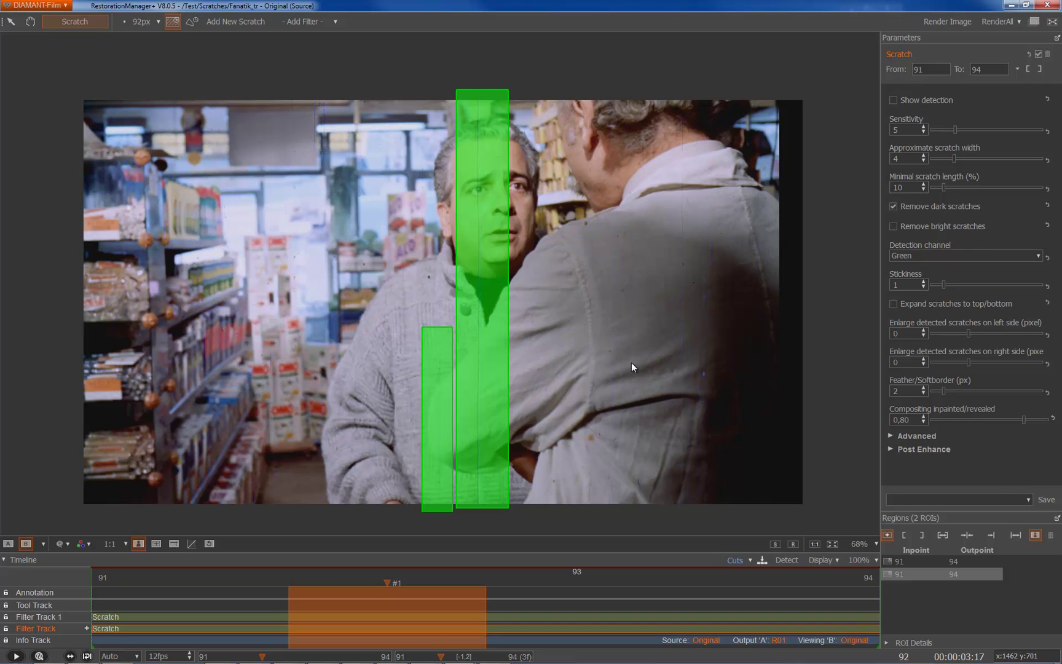
{"action": "key", "text": "a"}
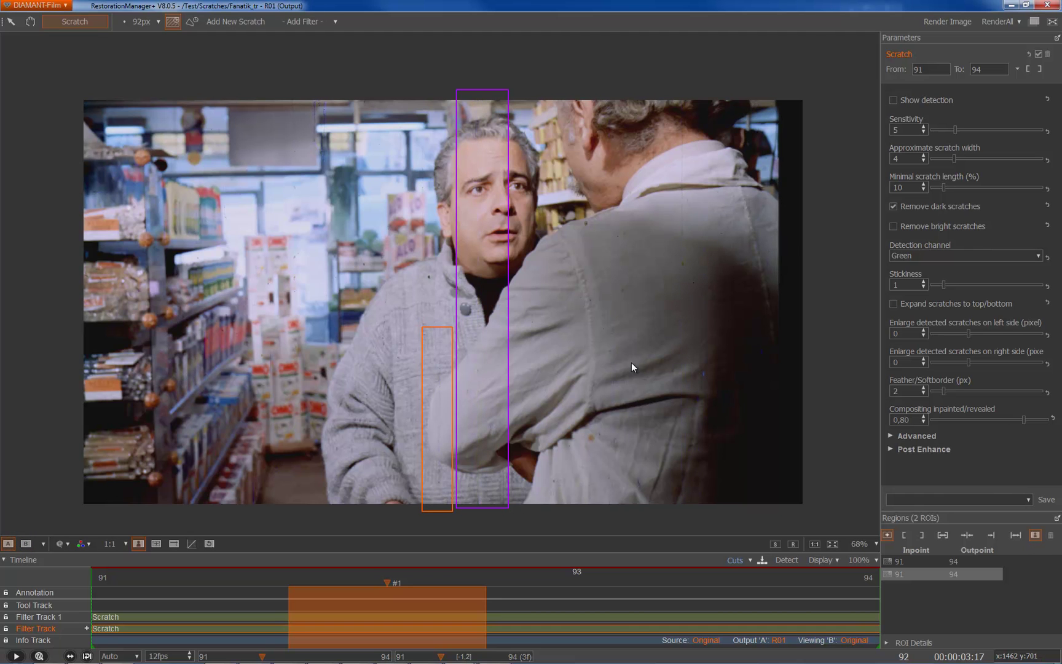
- Paste only the two Regions (ROIs) onto Filter Track 1 and preview the output
{"action": "key", "text": "b"}
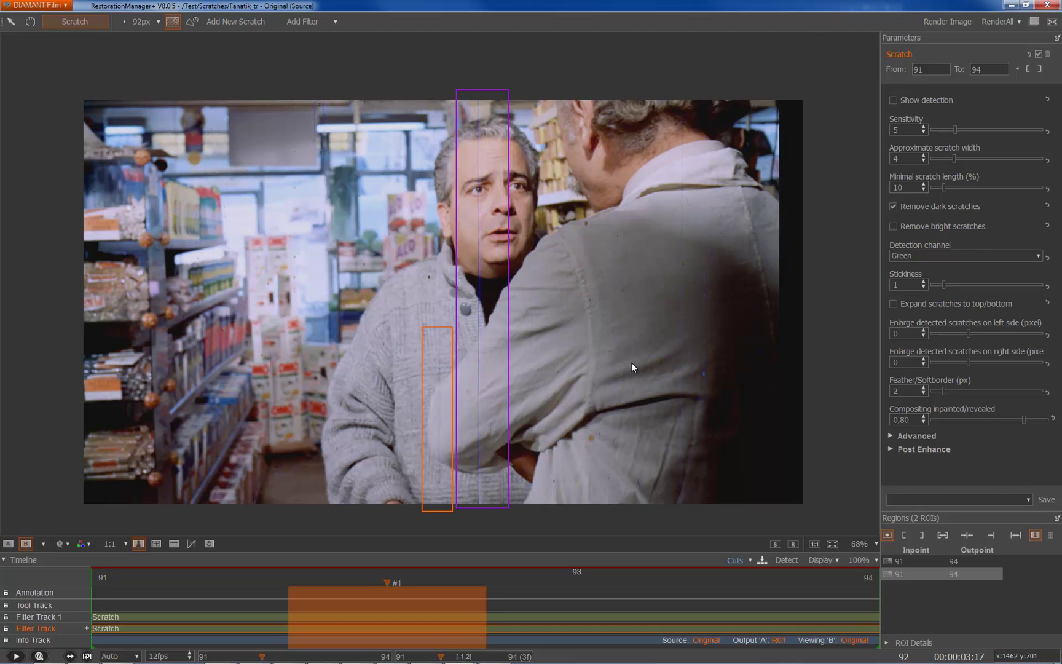
{"action": "left_click", "coordinate": [410, 616]}
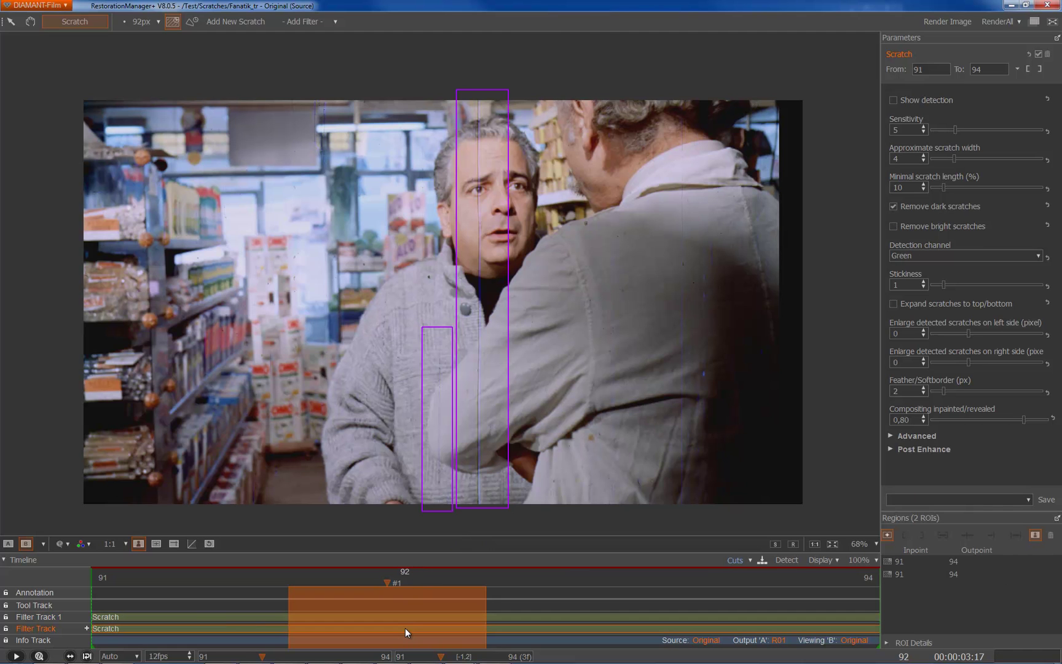
{"action": "left_click", "coordinate": [407, 614]}
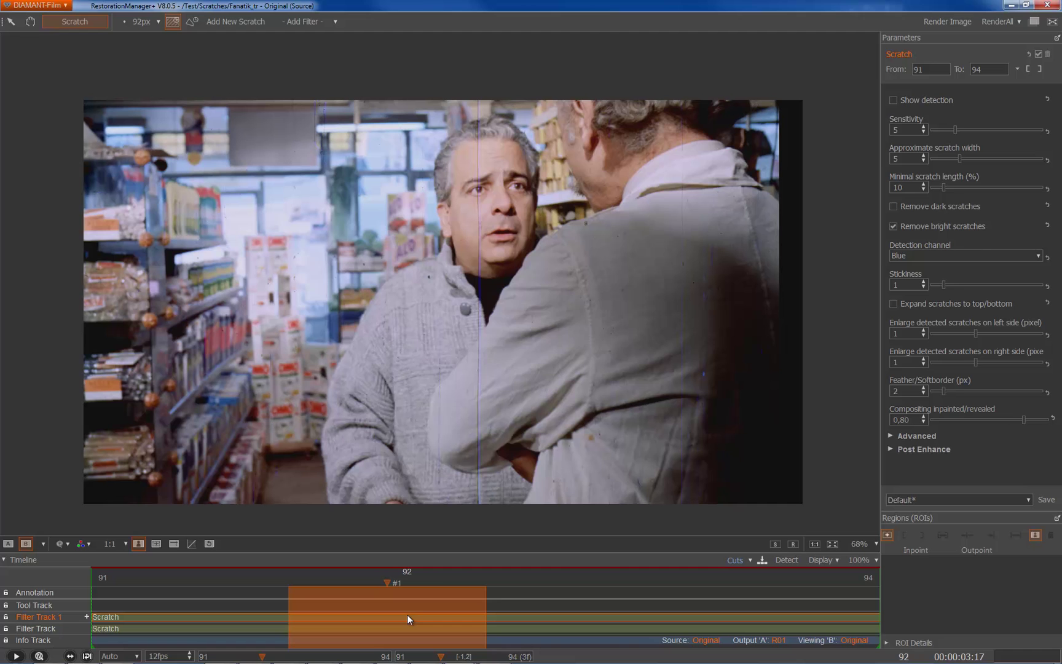
{"action": "key", "text": "ctrl+v"}
{"action": "left_click", "coordinate": [536, 336]}
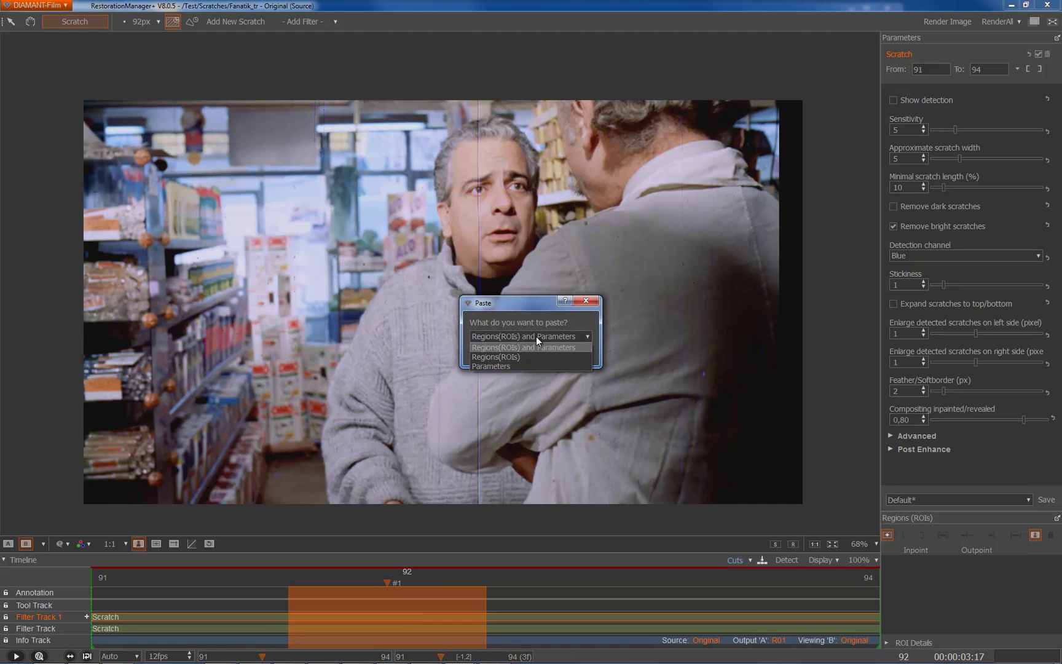
{"action": "left_click", "coordinate": [522, 353]}
{"action": "left_click", "coordinate": [500, 352]}
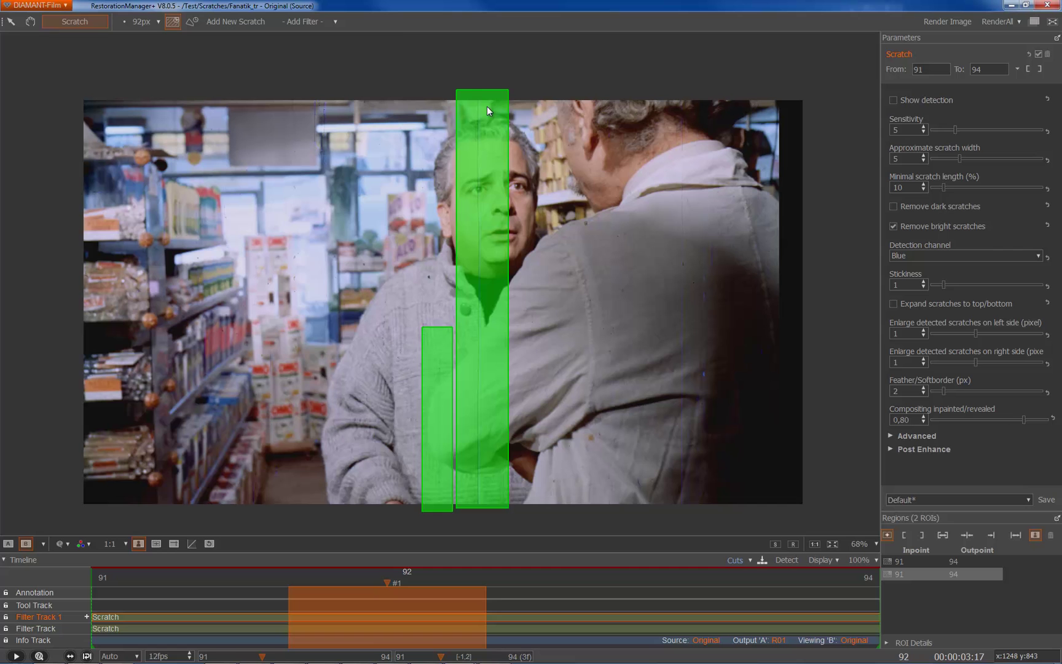
{"action": "key", "text": "a"}
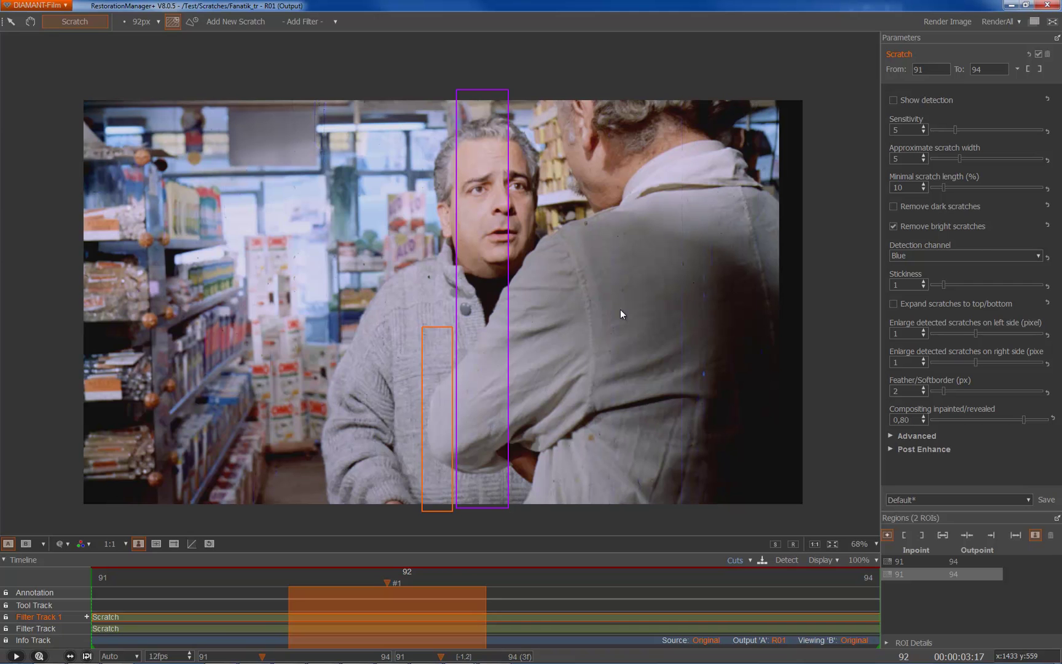
- Render both region-limited tracks and loop frames 91–94, flipping between source and output
{"action": "left_click", "coordinate": [997, 21]}
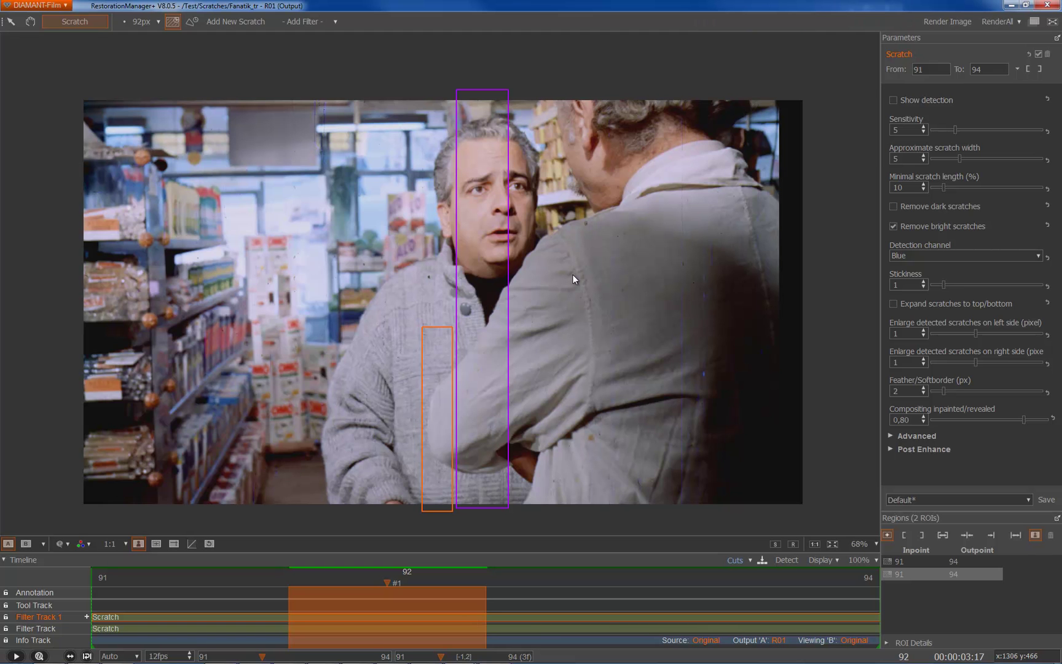
{"action": "key", "text": "space"}
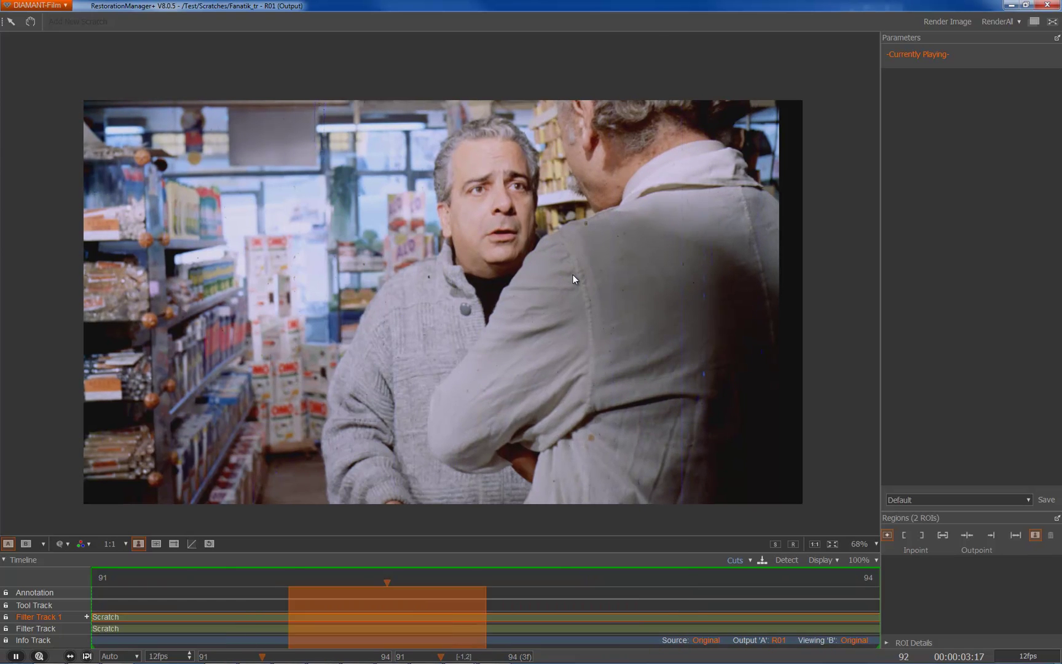
{"action": "key", "text": "b"}
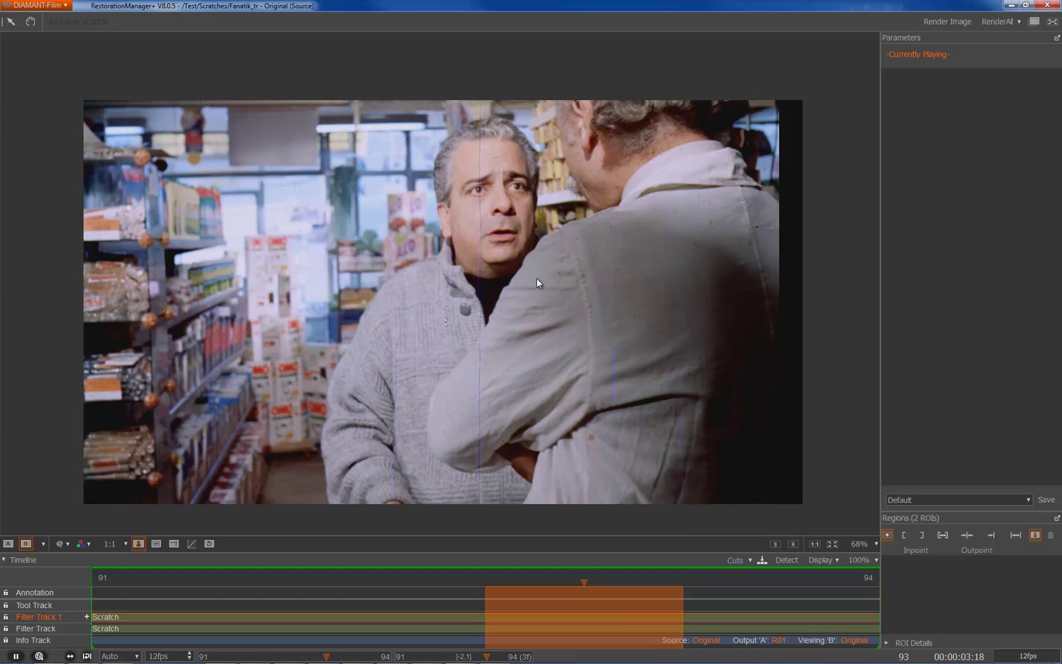
{"action": "key", "text": "a"}
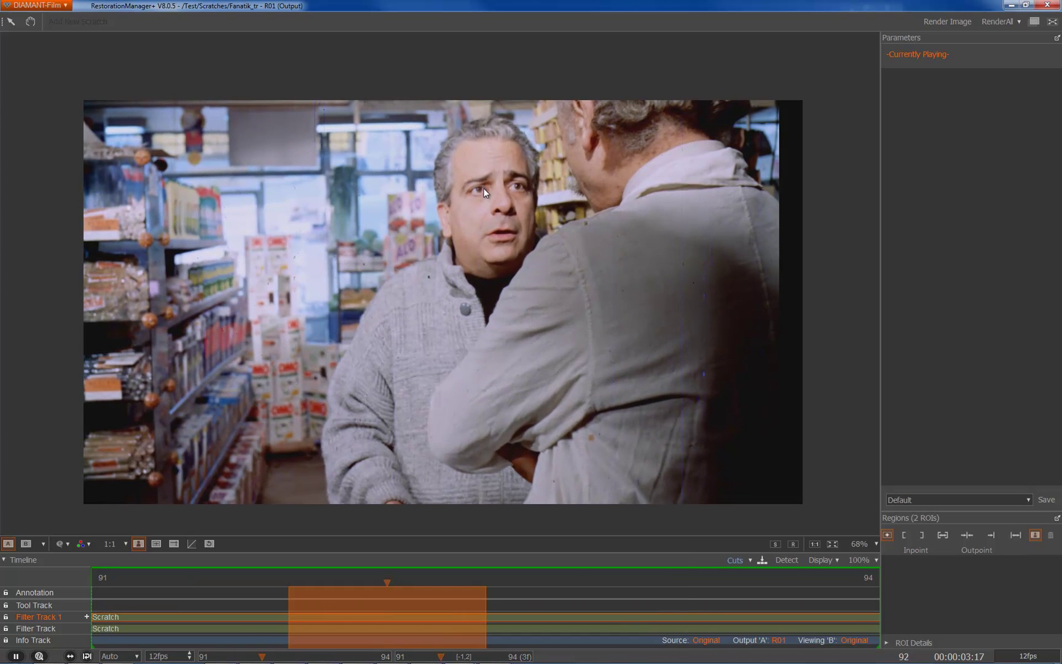
{"action": "scroll", "coordinate": [493, 212], "scroll_direction": "up", "scroll_amount": 4}
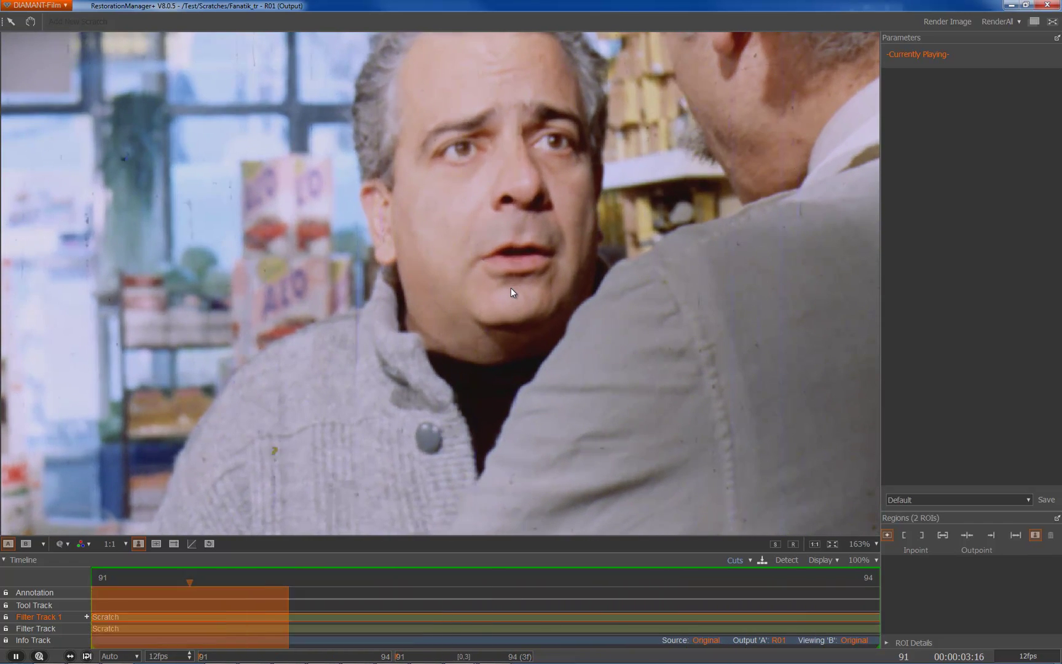
- Insert Filter Track 2 above Filter Track 1 with a Temporal Noise filter, then RenderAll
{"action": "key", "text": "space"}
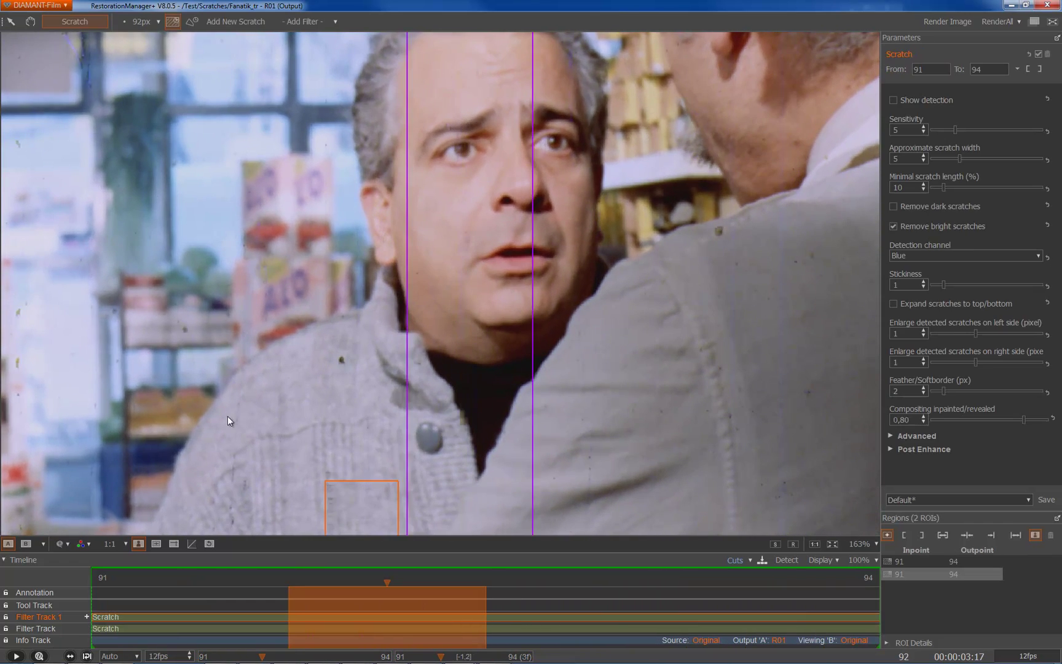
{"action": "left_click", "coordinate": [87, 617]}
{"action": "left_click", "coordinate": [137, 588]}
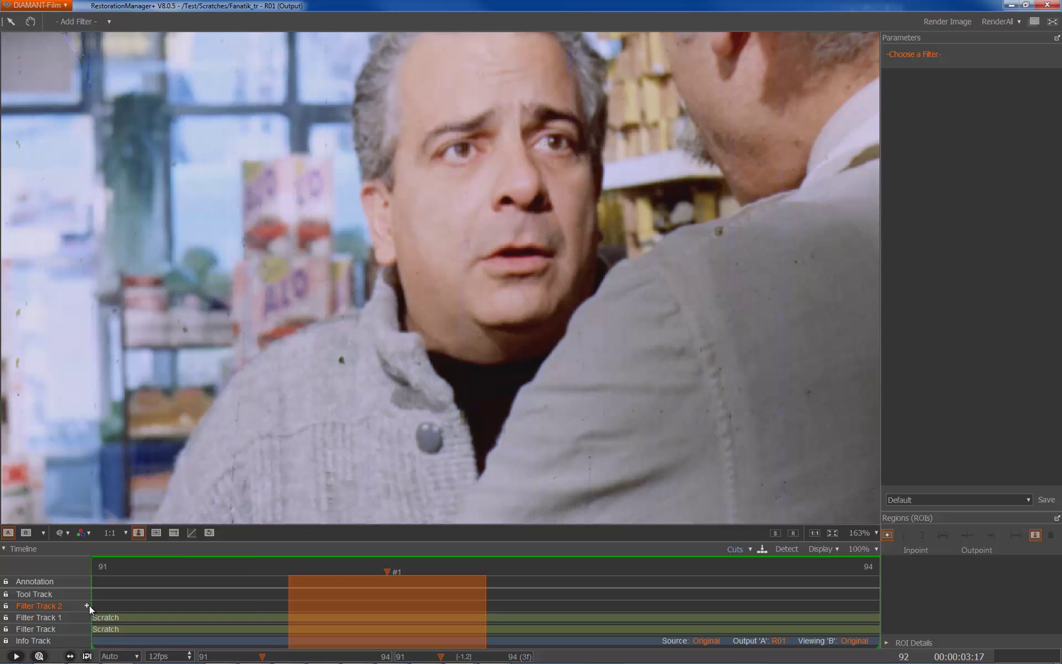
{"action": "left_click", "coordinate": [89, 604]}
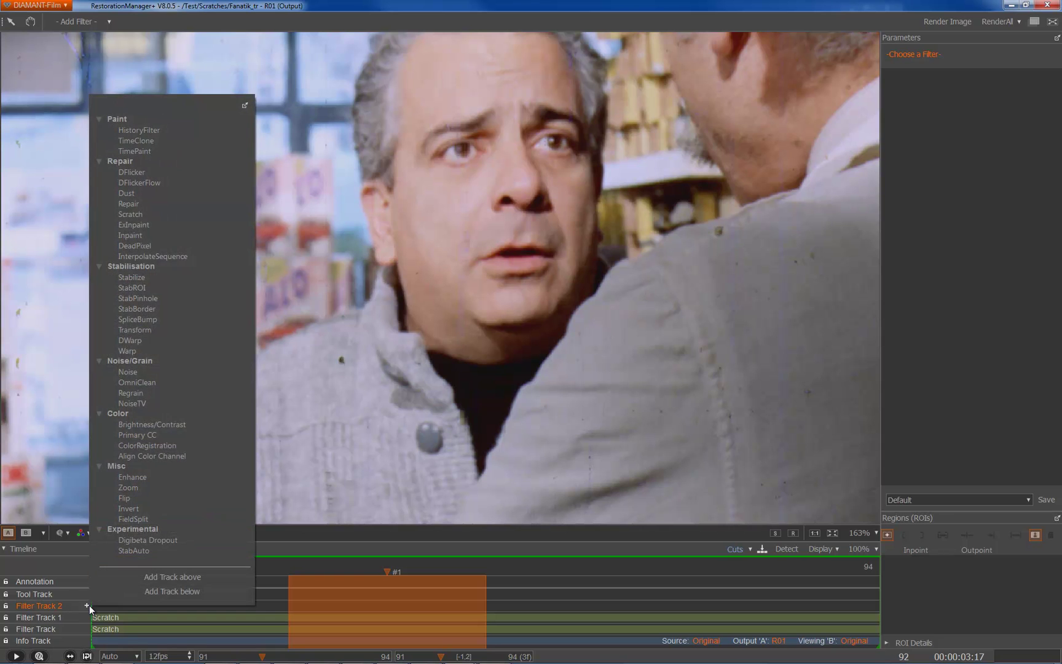
{"action": "left_click", "coordinate": [133, 371]}
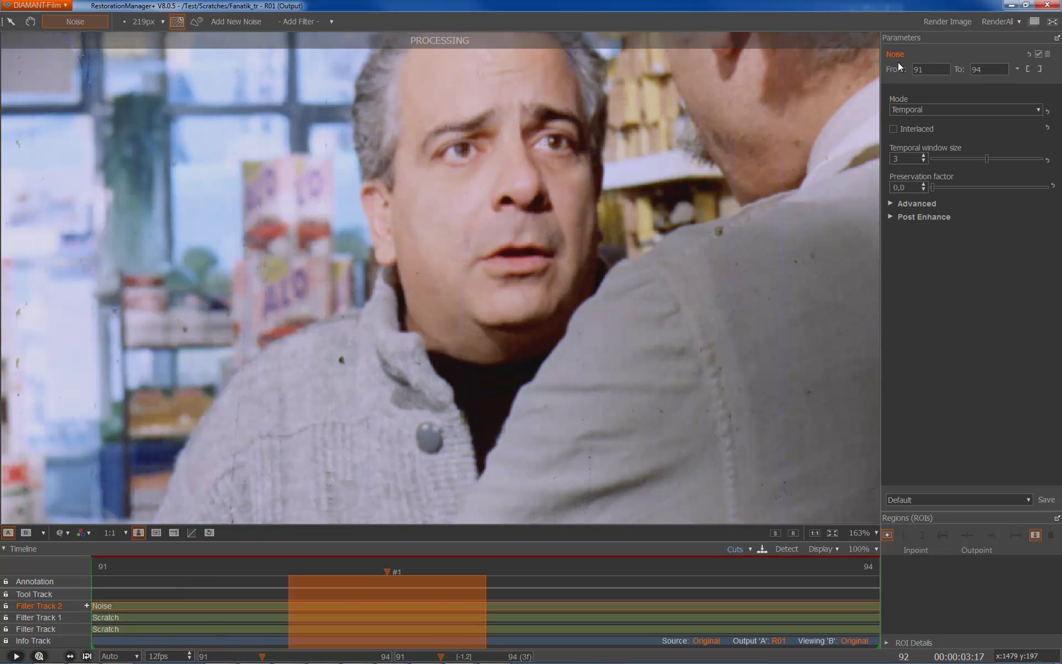
{"action": "left_click", "coordinate": [995, 22]}
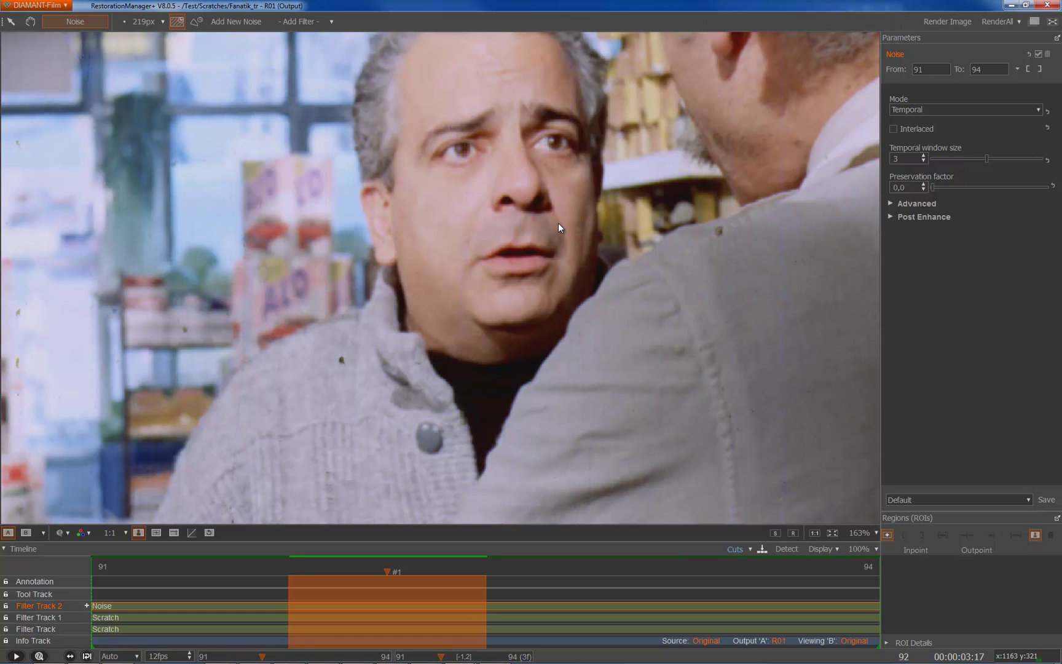
{"action": "key", "text": "f"}
{"action": "key", "text": "space"}
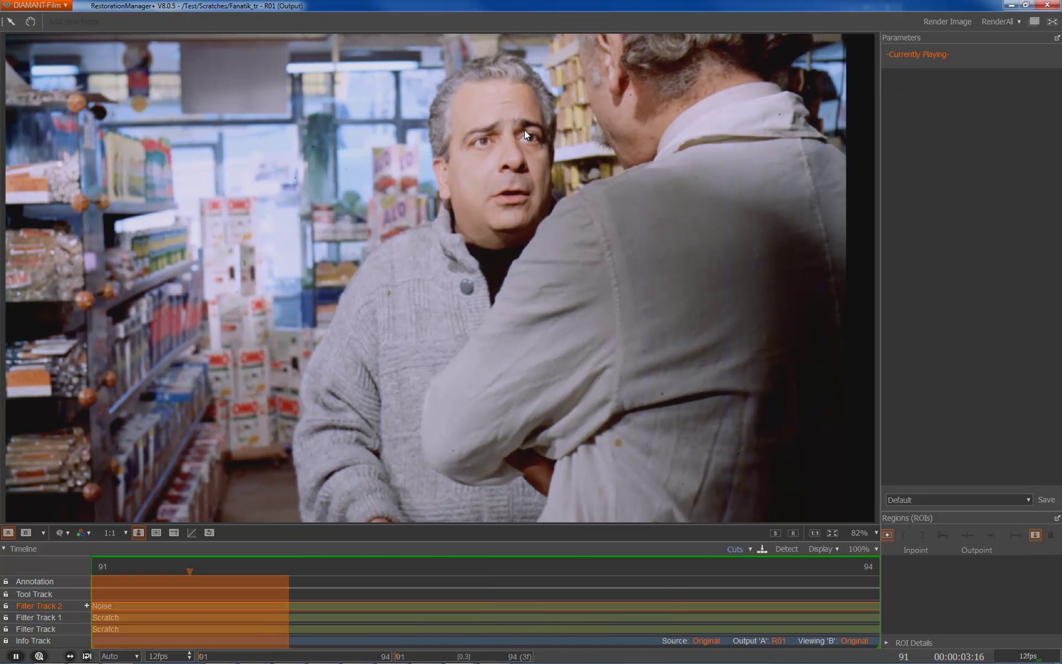
{"action": "key", "text": "space"}
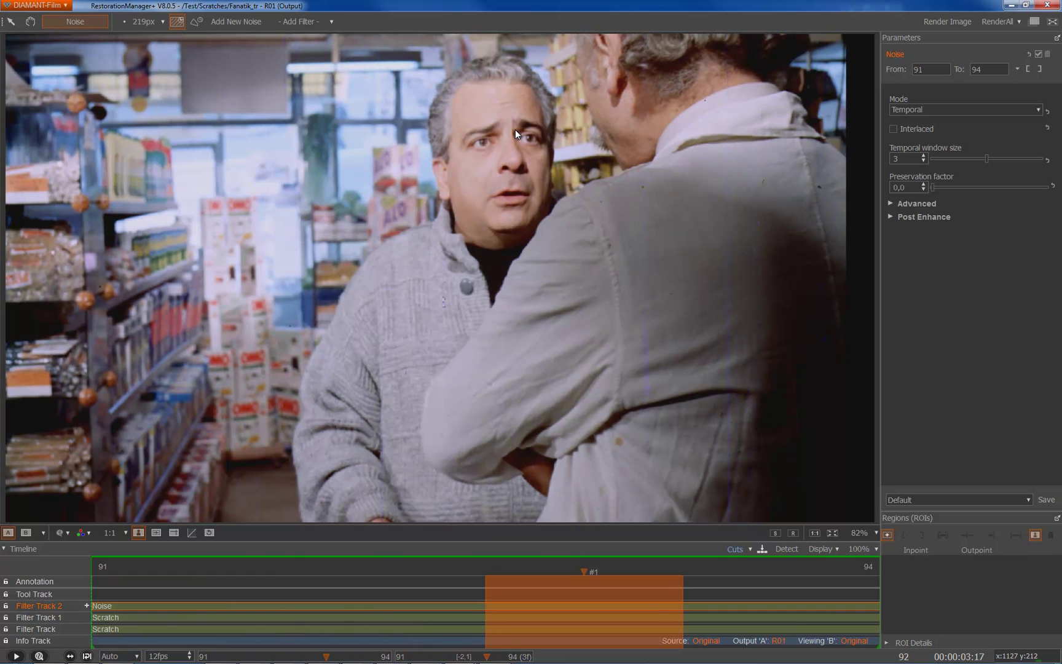
{"action": "scroll", "coordinate": [511, 126], "scroll_direction": "up", "scroll_amount": 5}
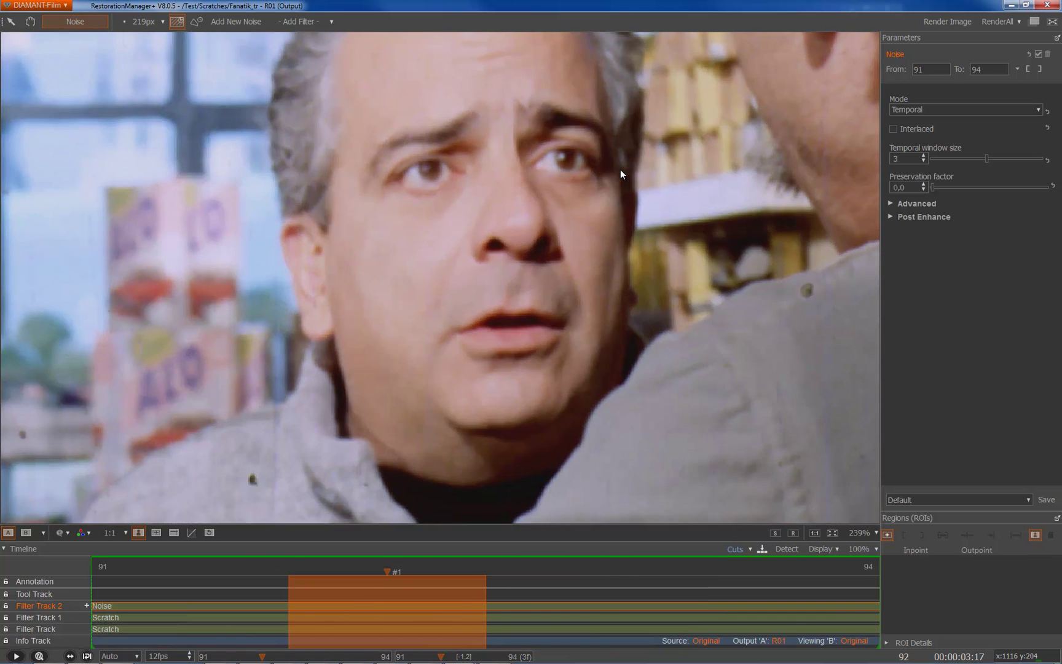
{"action": "scroll", "coordinate": [532, 161], "scroll_direction": "up", "scroll_amount": 2}
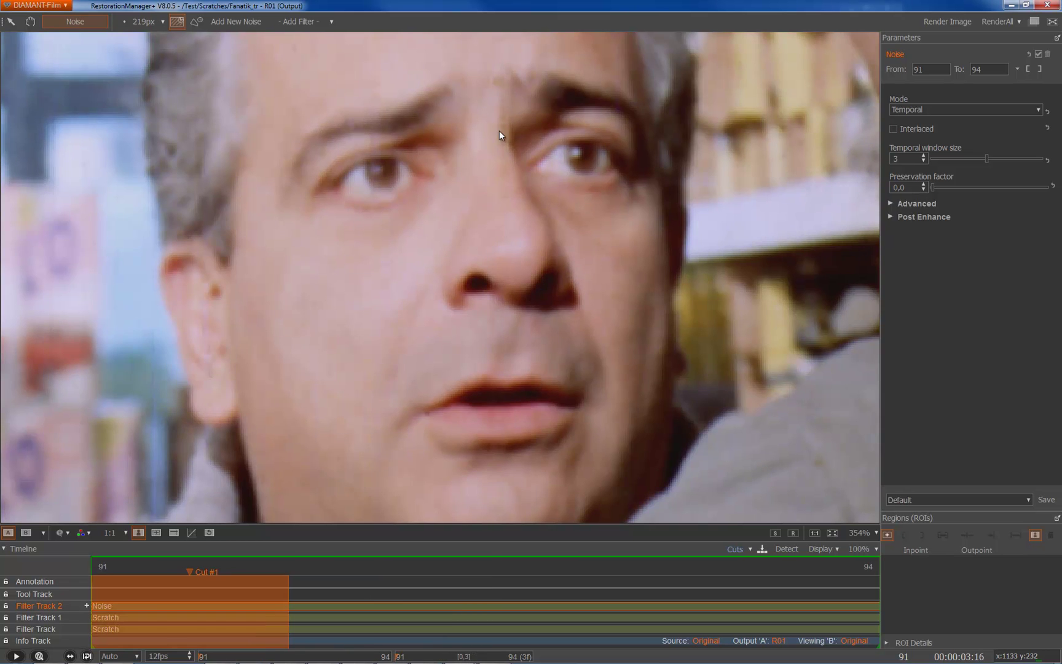
{"action": "scroll", "coordinate": [500, 136], "scroll_direction": "down", "scroll_amount": 2}
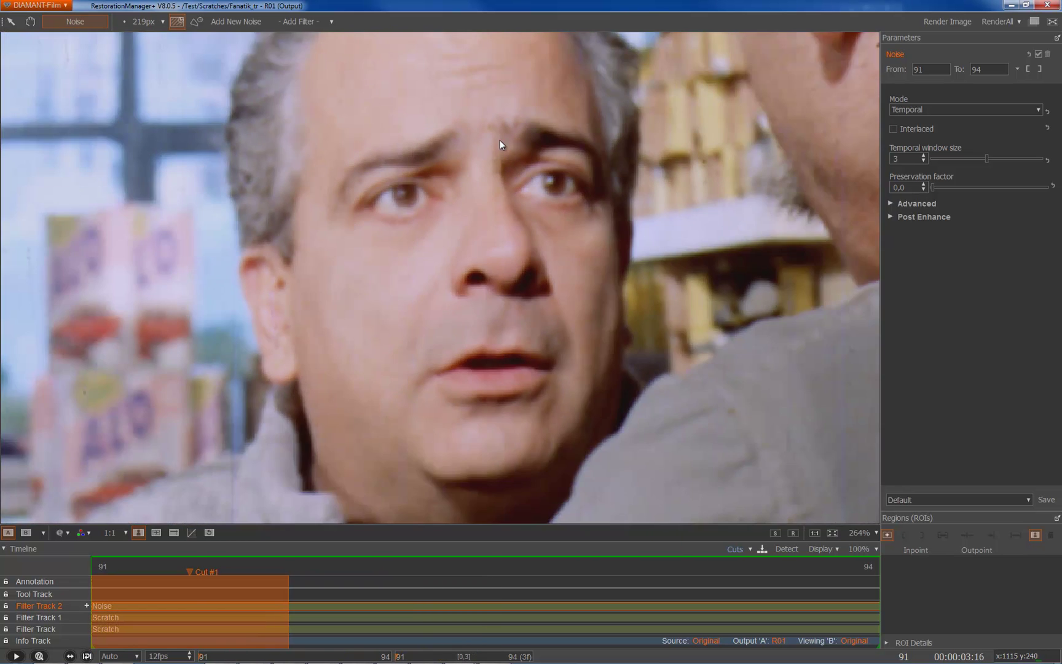
{"action": "scroll", "coordinate": [500, 147], "scroll_direction": "up", "scroll_amount": 1}
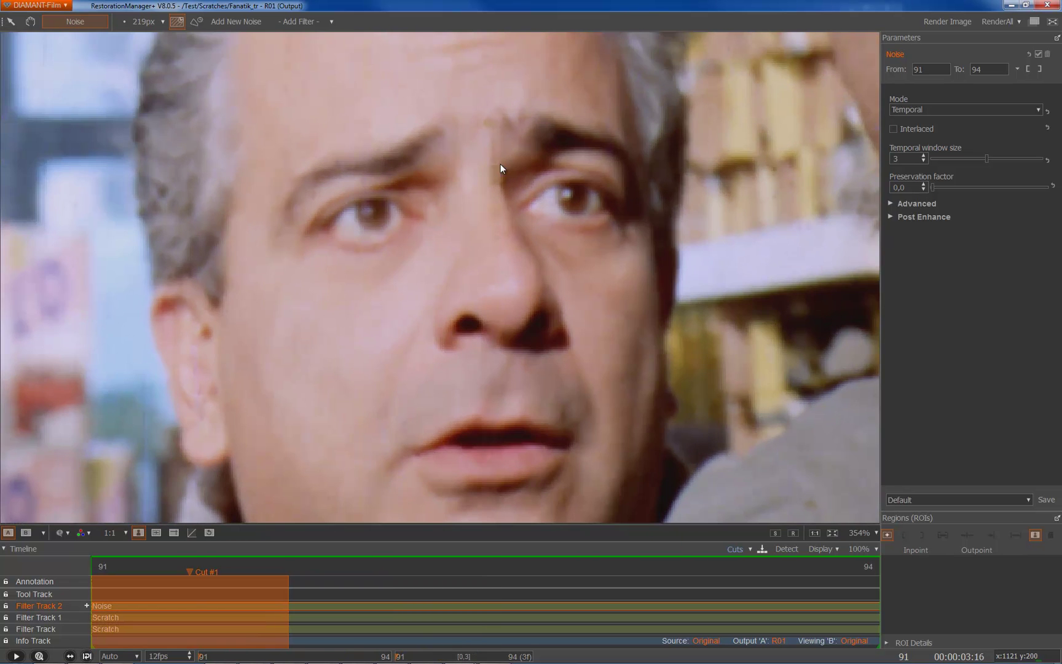
- Choose the Interpolate tool on the Tool Track and try, then discard, a forehead stroke
{"action": "left_click", "coordinate": [32, 594]}
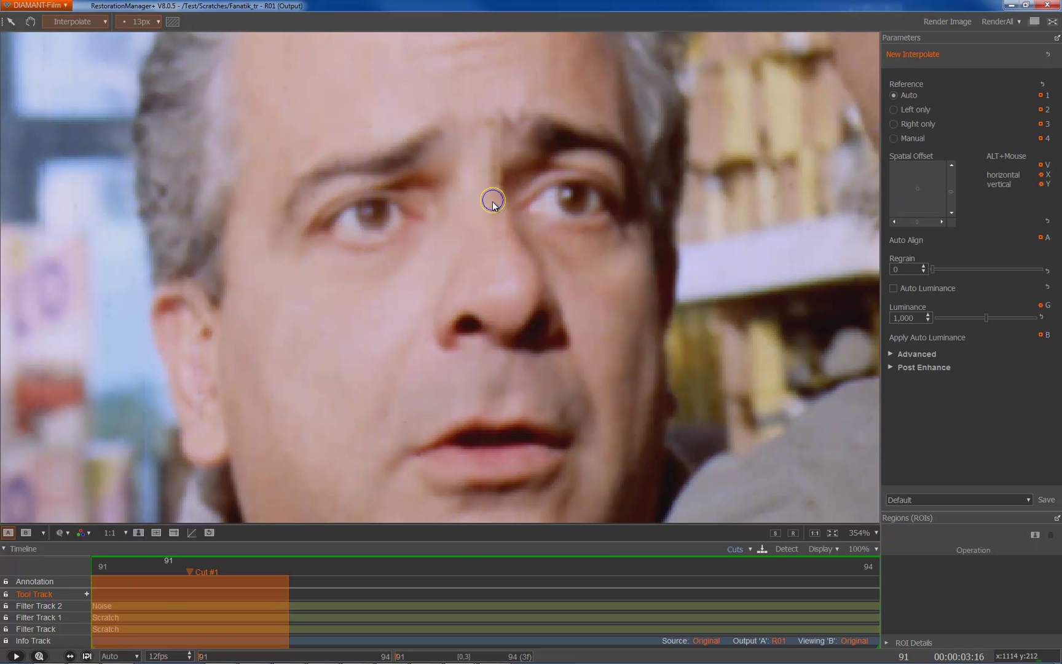
{"action": "left_click", "coordinate": [97, 21]}
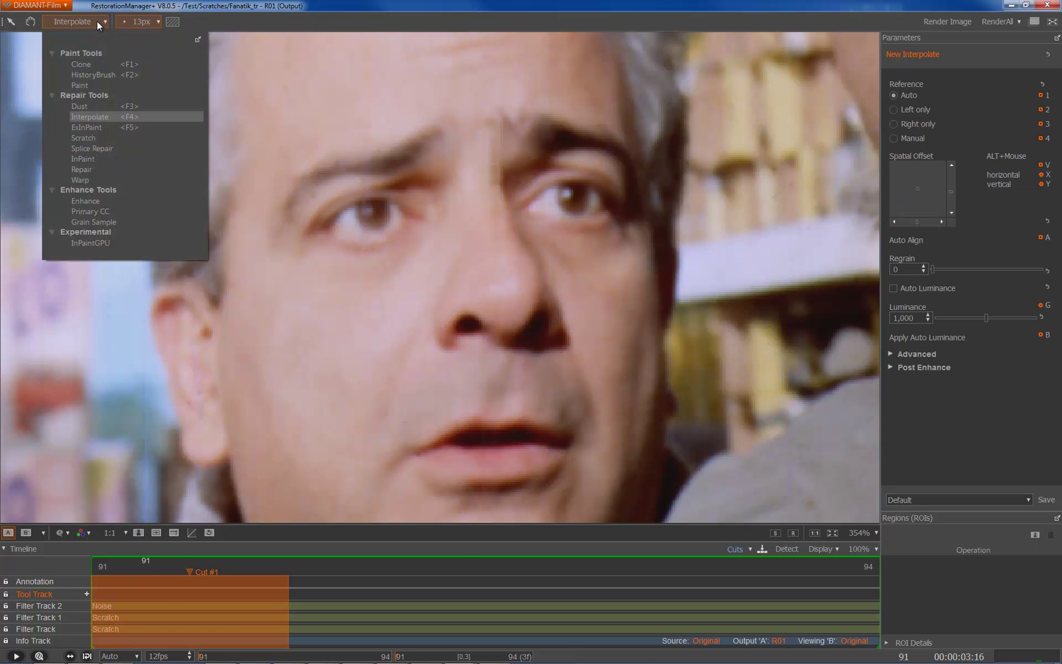
{"action": "left_click", "coordinate": [90, 116]}
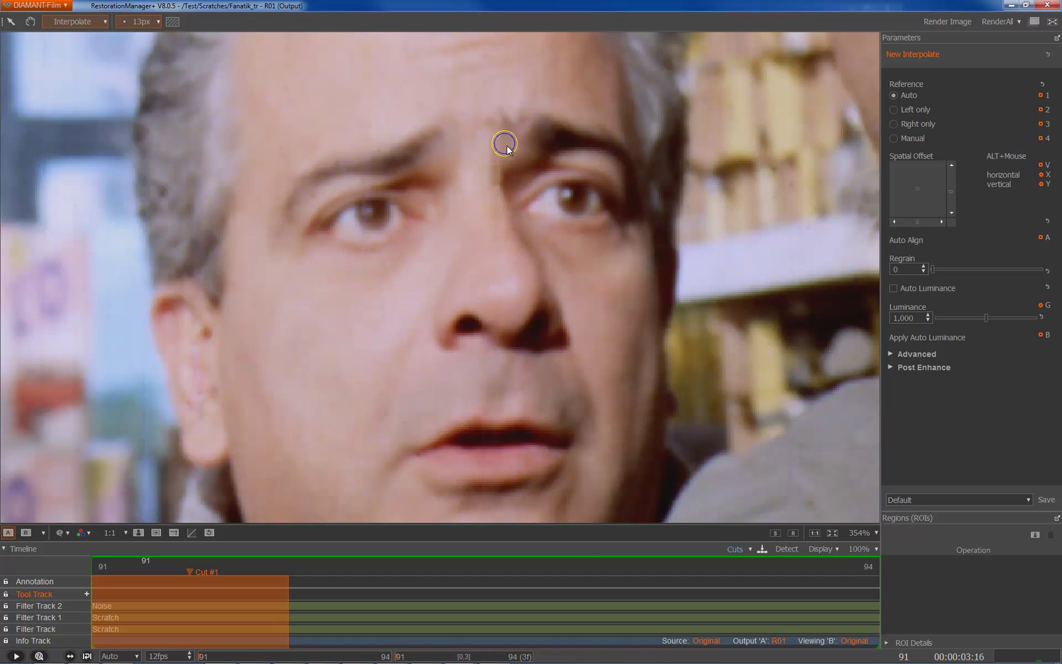
{"action": "scroll", "coordinate": [496, 126], "scroll_direction": "down", "scroll_amount": 7}
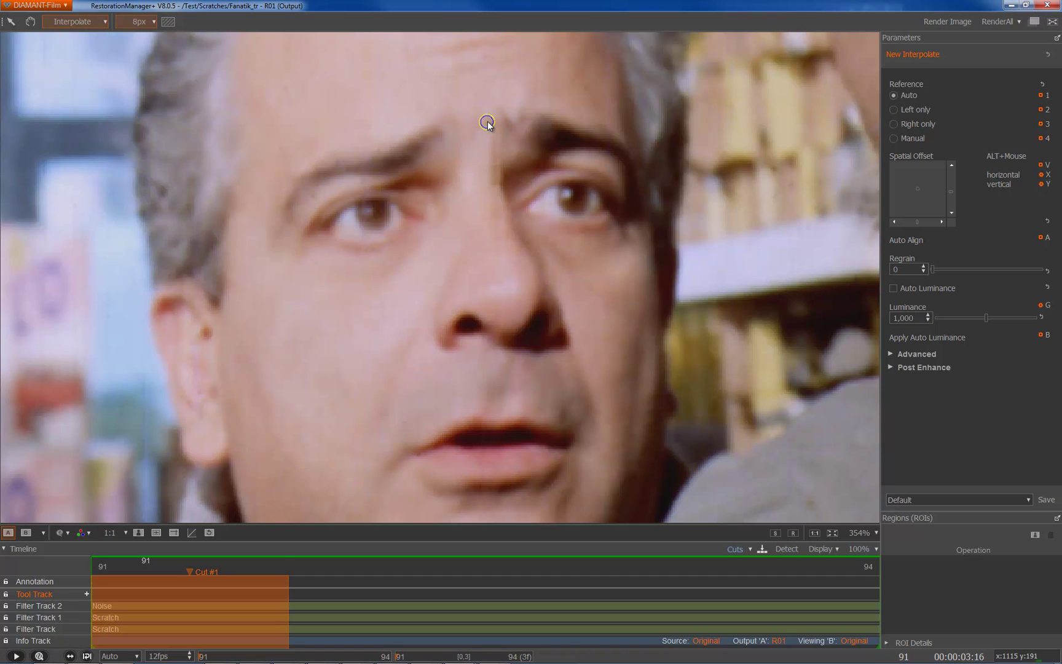
{"action": "left_click", "coordinate": [487, 123]}
{"action": "left_click_drag", "start_coordinate": [497, 148], "coordinate": [495, 170]}
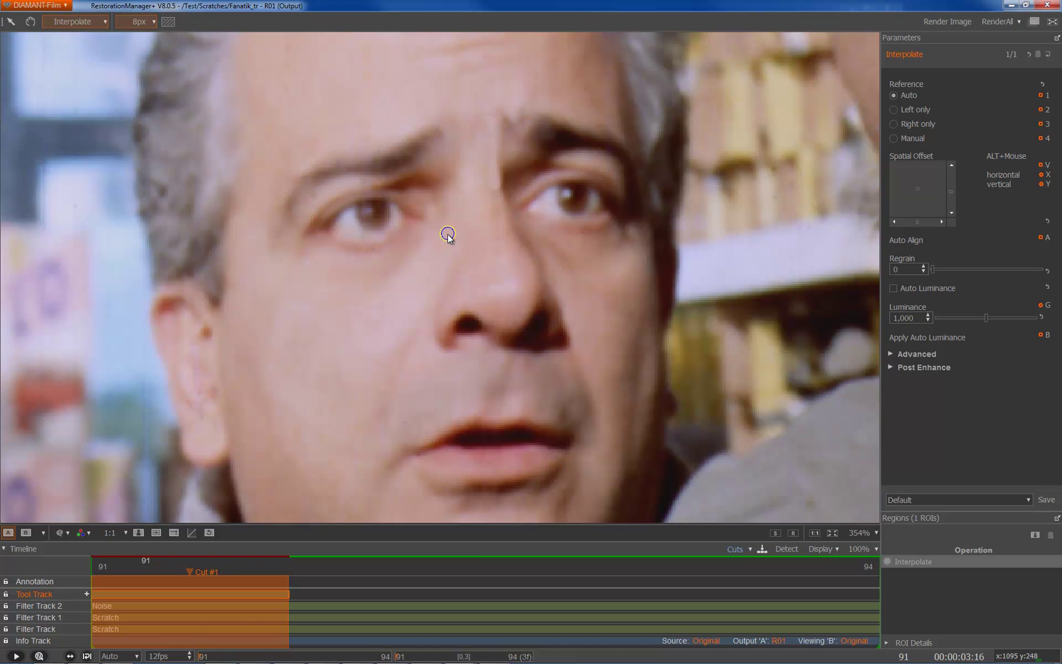
{"action": "key", "text": "Escape"}
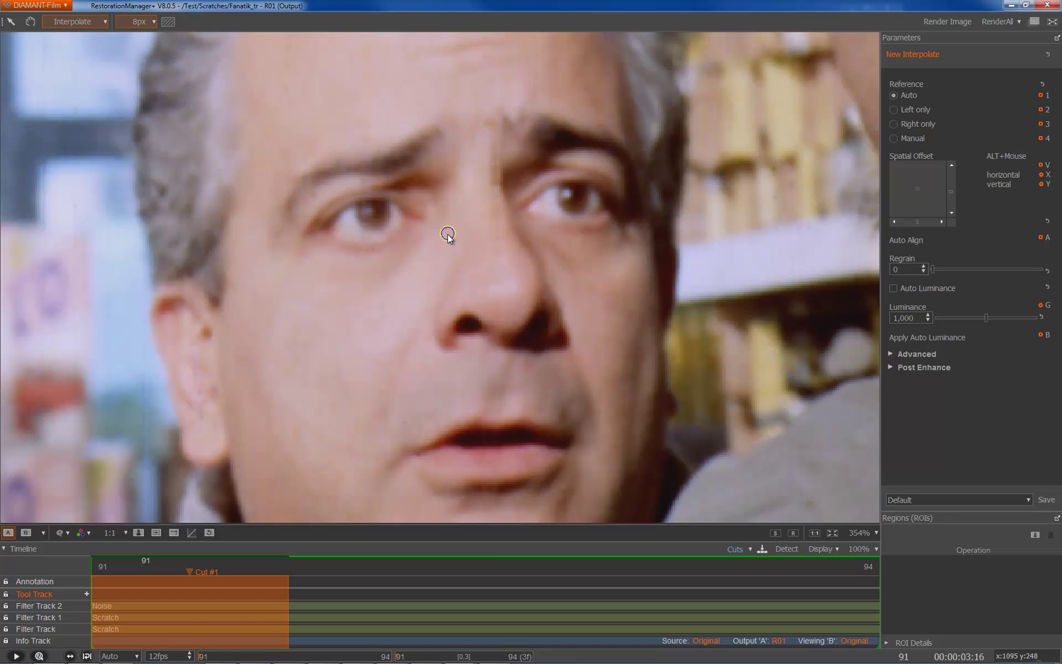
- Check the scratch across frames and paint two Interpolate patches over the forehead scratch
{"action": "key", "text": "Right"}
{"action": "key", "text": "Left"}
{"action": "key", "text": "Right"}
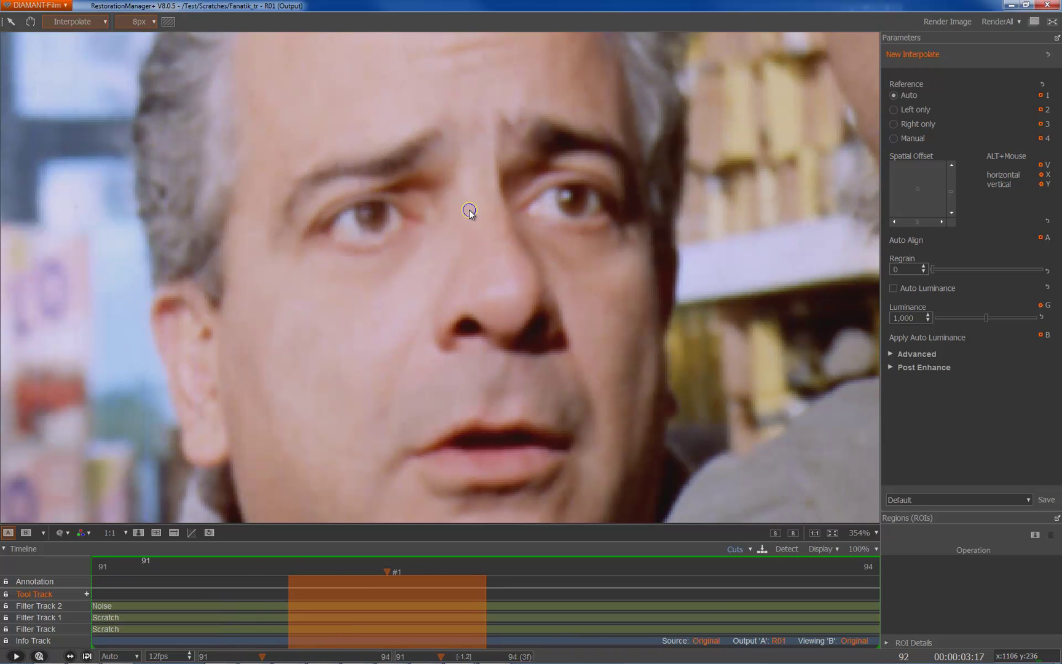
{"action": "key", "text": "Right"}
{"action": "key", "text": "Left"}
{"action": "key", "text": "Left"}
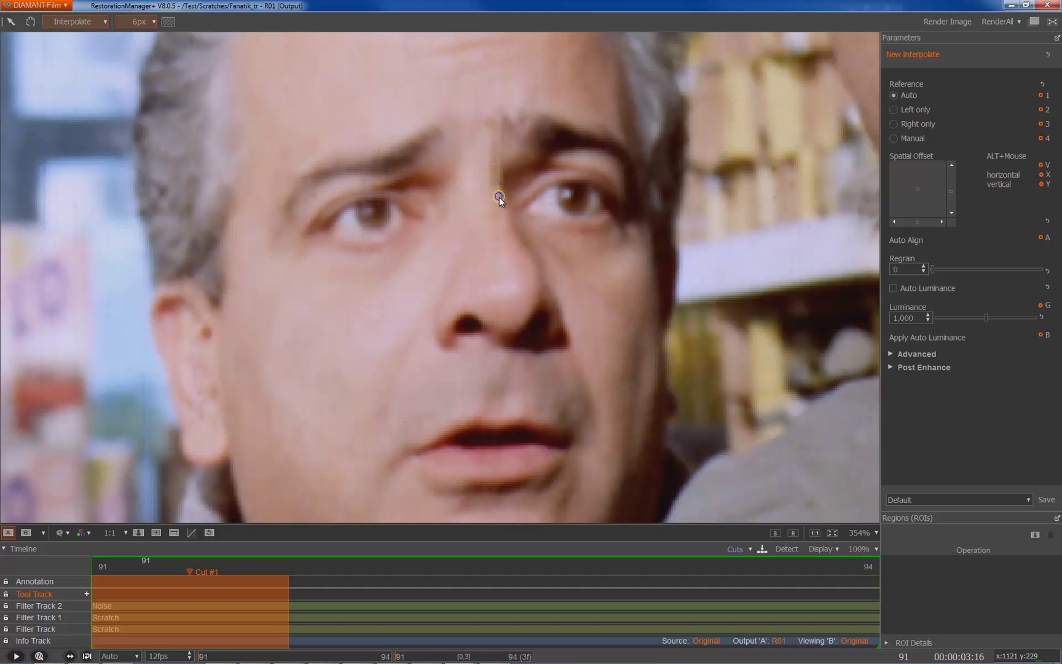
{"action": "scroll", "coordinate": [498, 196], "scroll_direction": "up", "scroll_amount": 2}
{"action": "mouse_move", "coordinate": [499, 197]}
{"action": "left_mouse_down"}
{"action": "mouse_move", "coordinate": [505, 166]}
{"action": "mouse_move", "coordinate": [493, 123]}
{"action": "mouse_move", "coordinate": [498, 186]}
{"action": "left_mouse_up"}
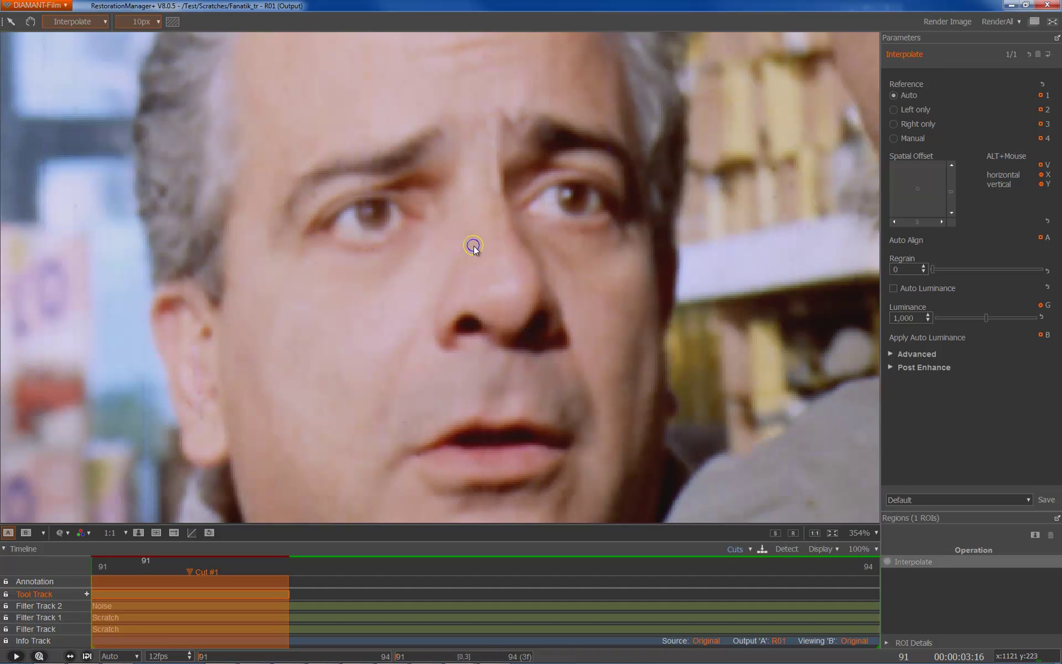
{"action": "key", "text": "Right"}
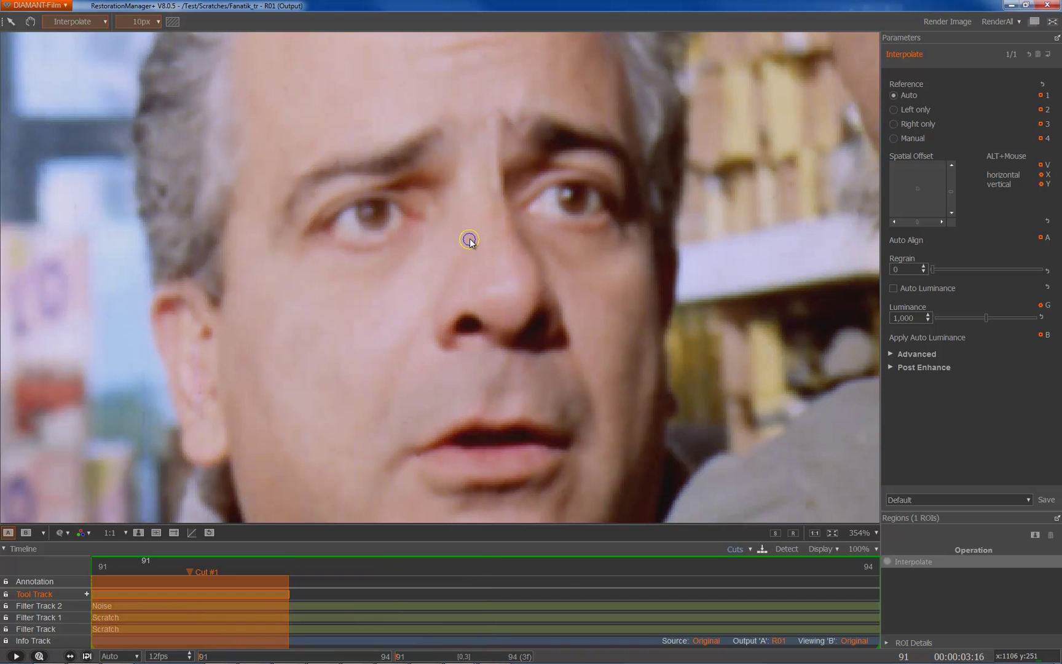
{"action": "left_click_drag", "start_coordinate": [490, 133], "coordinate": [491, 117]}
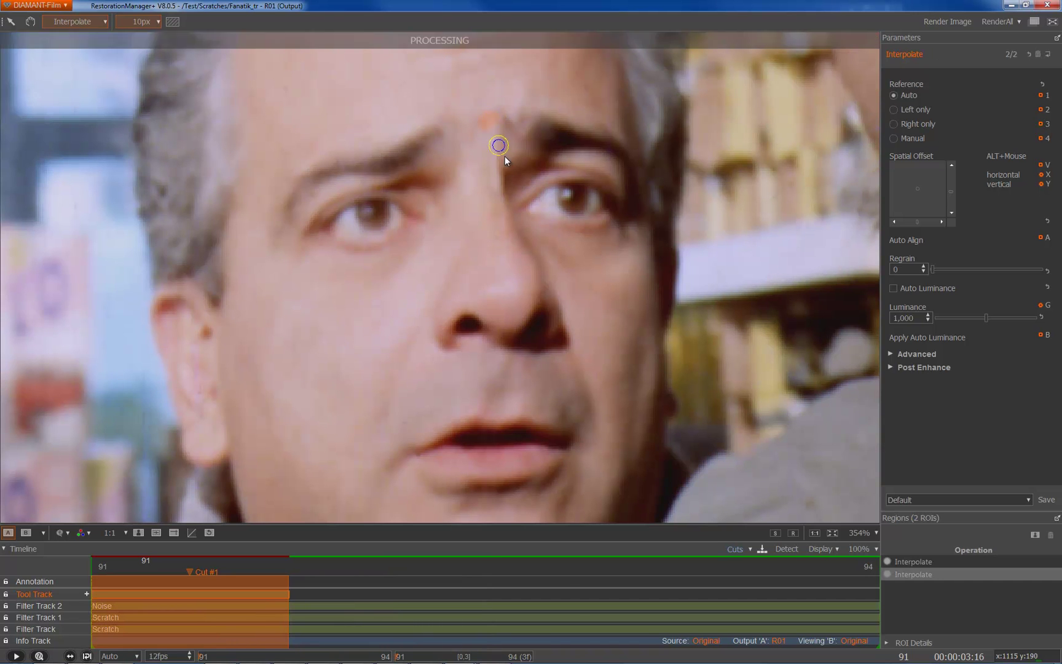
- Loop the shot, fit the frame in the viewer, and bring up the A/B compare mode list
{"action": "key", "text": "space"}
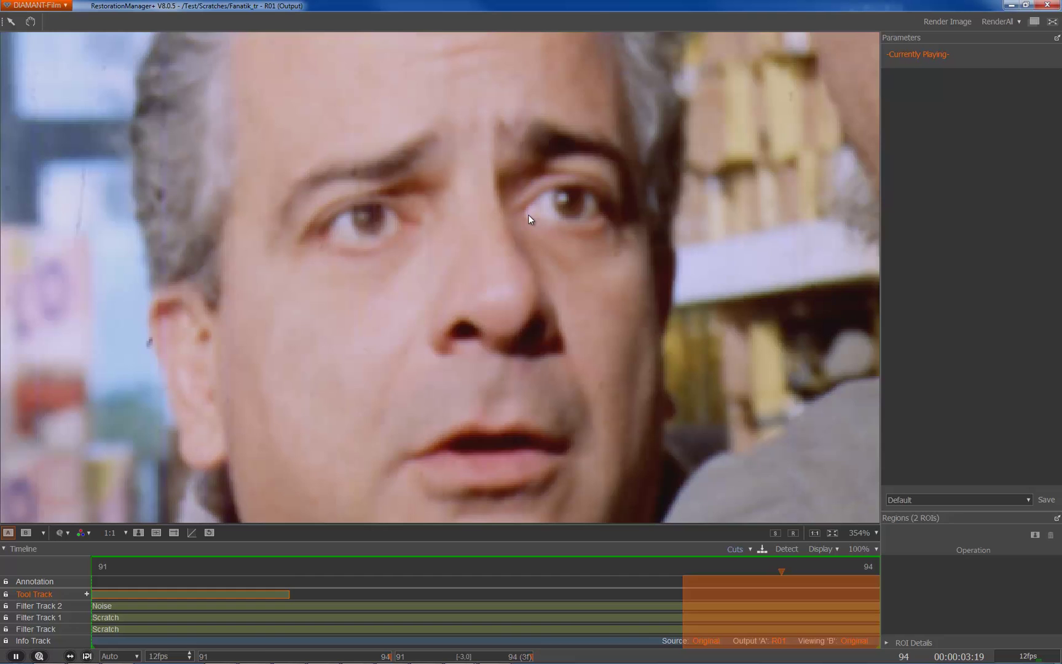
{"action": "key", "text": "f"}
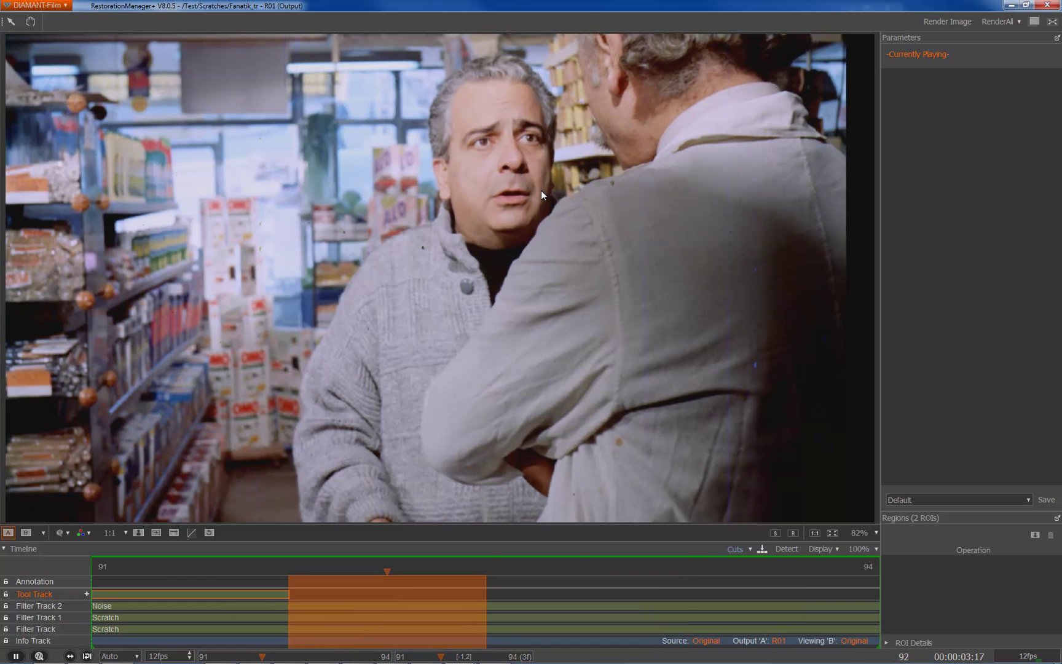
{"action": "scroll", "coordinate": [542, 179], "scroll_direction": "up", "scroll_amount": 3}
{"action": "scroll", "coordinate": [545, 161], "scroll_direction": "down", "scroll_amount": 3}
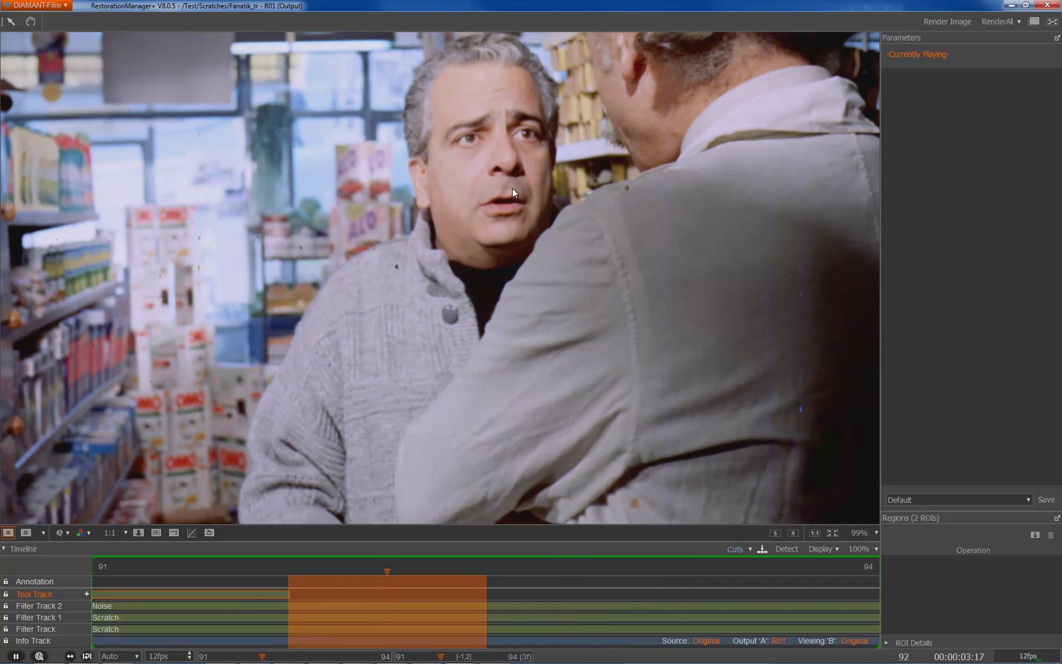
{"action": "left_click", "coordinate": [43, 532]}
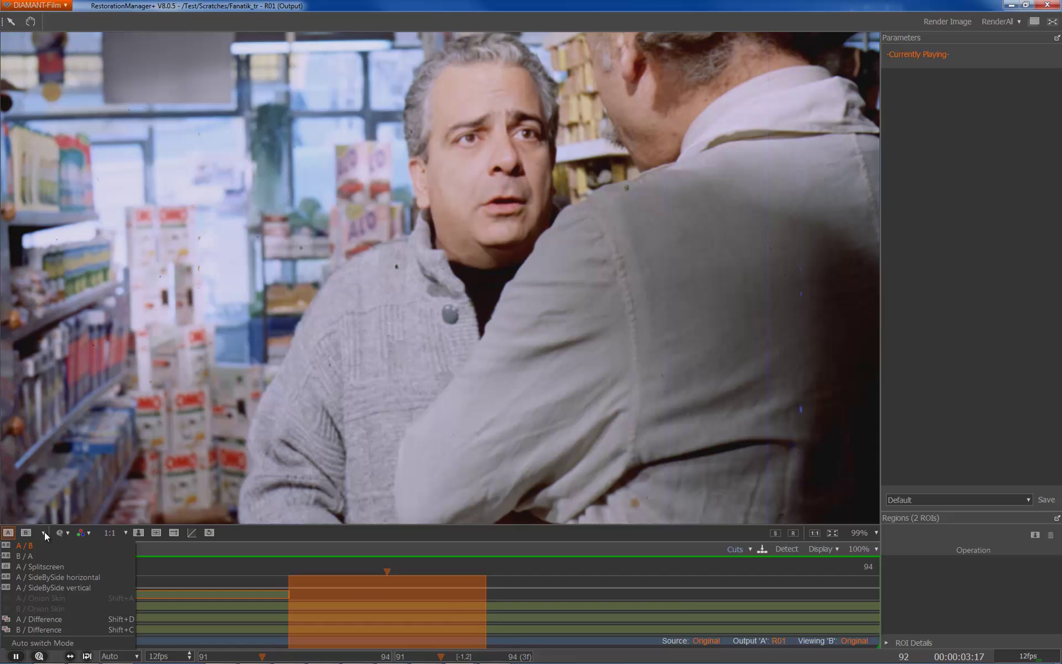
- Select A / SideBySide horizontal comparison and maximize the viewer
{"action": "left_click", "coordinate": [50, 577]}
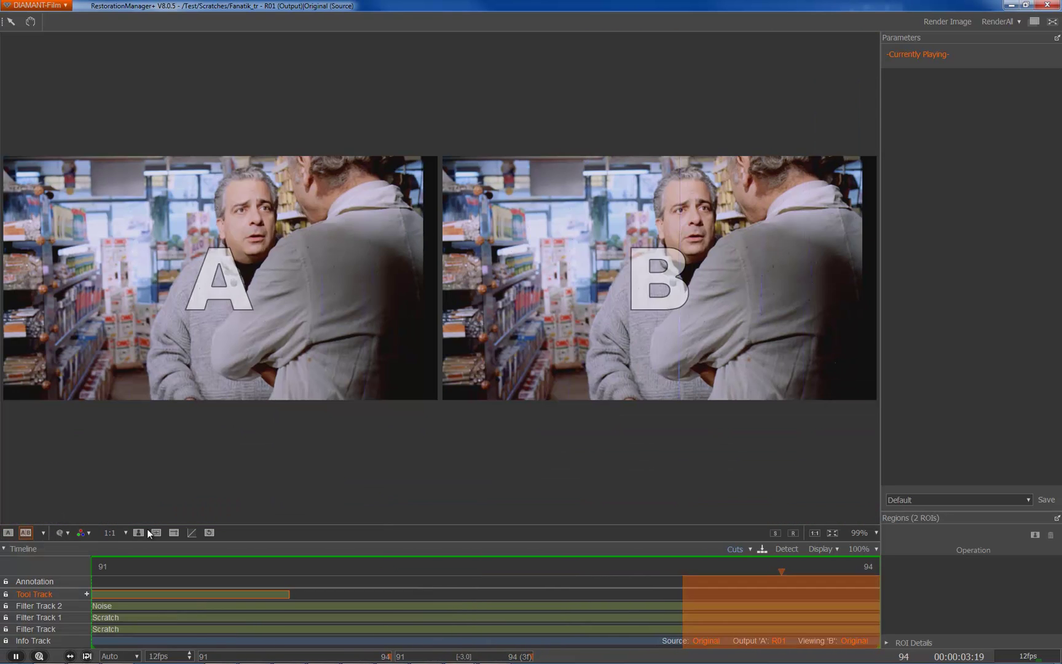
{"action": "left_click", "coordinate": [1052, 21]}
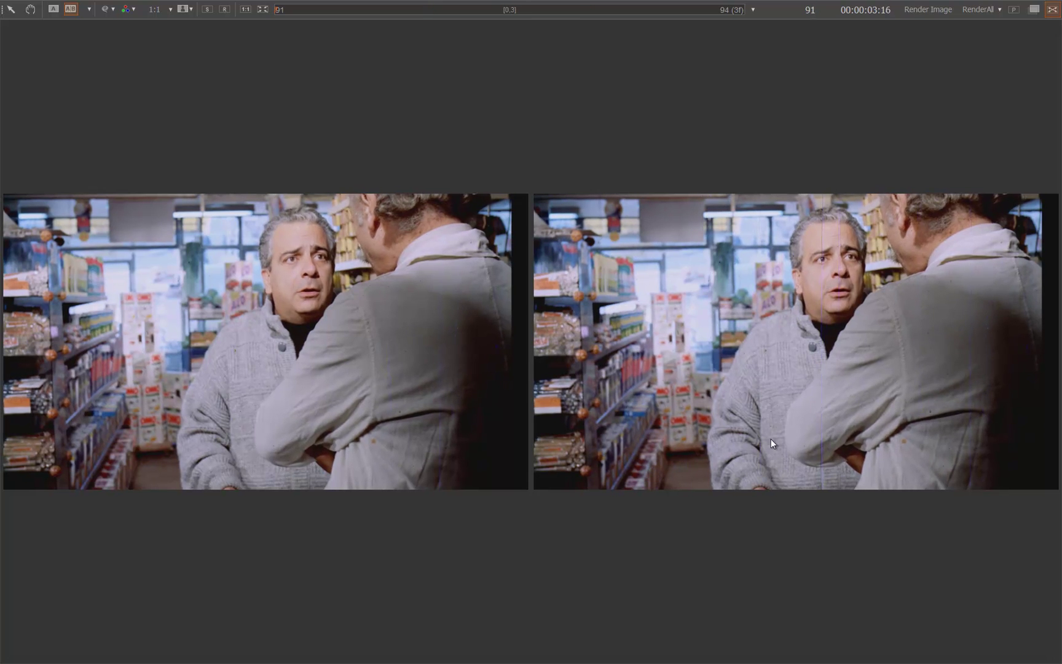